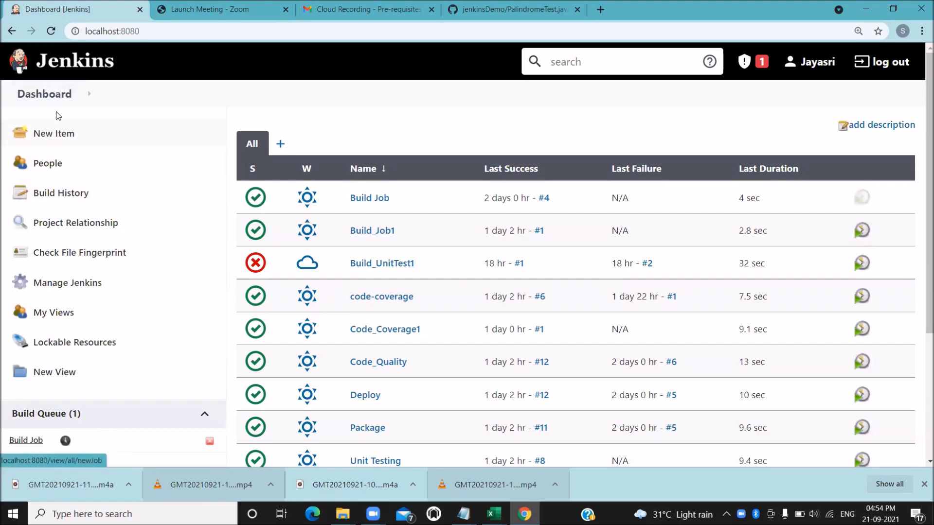
Create a Maven project named Unit_Test and choose Git for its source code management
{"action": "left_click", "coordinate": [50, 135]}
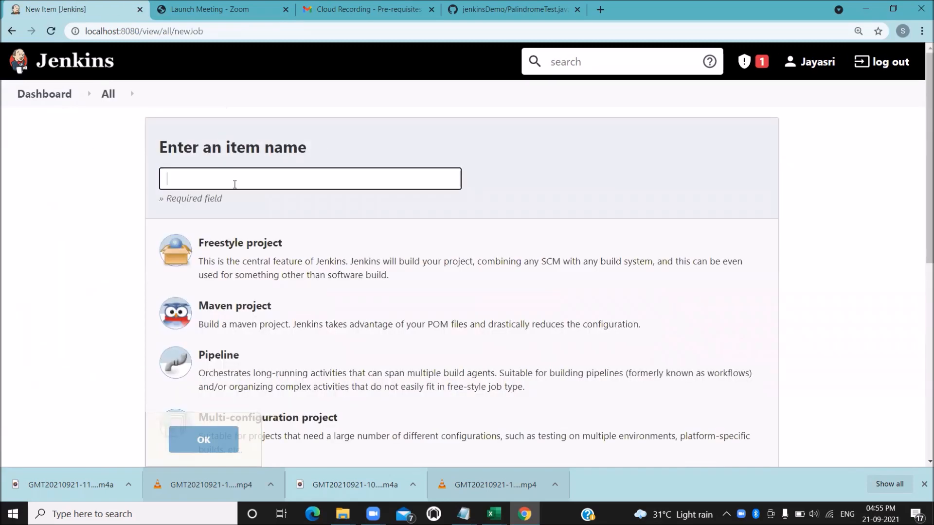
{"action": "type", "text": "U"}
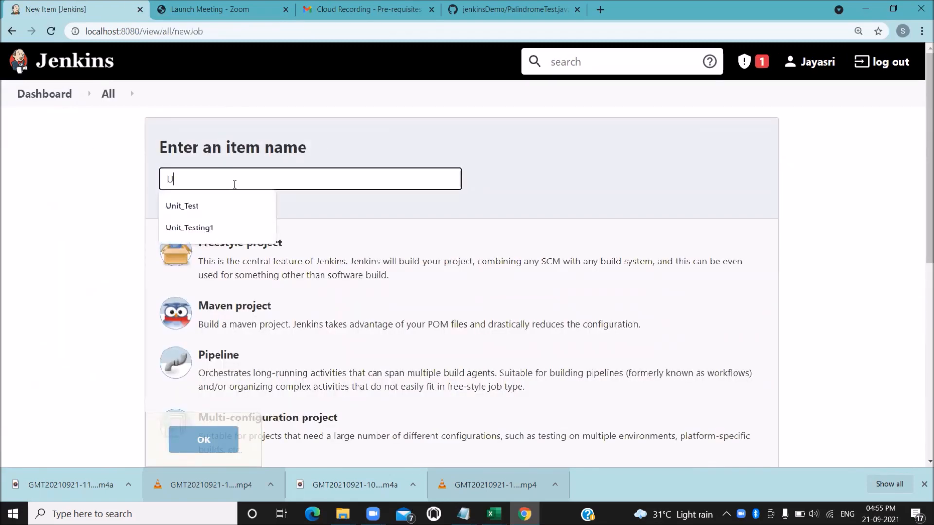
{"action": "type", "text": "nit_Test"}
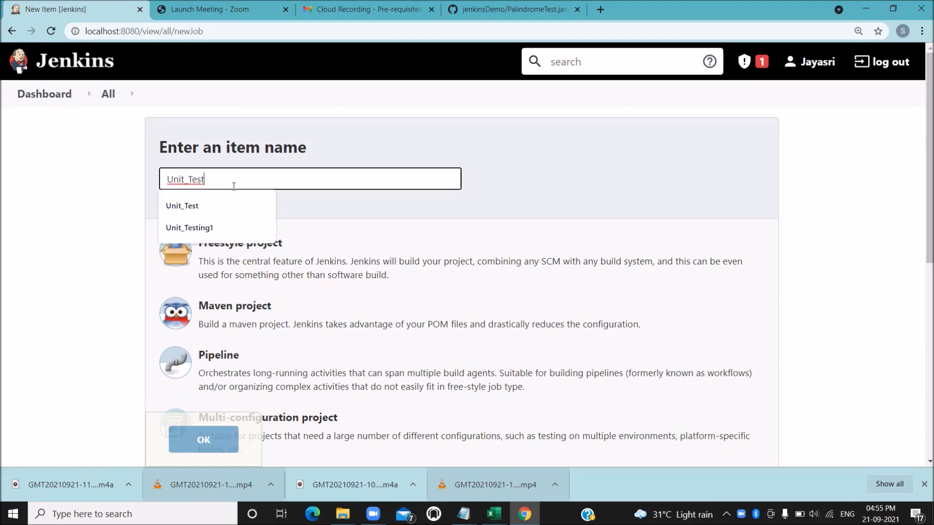
{"action": "left_click", "coordinate": [101, 260]}
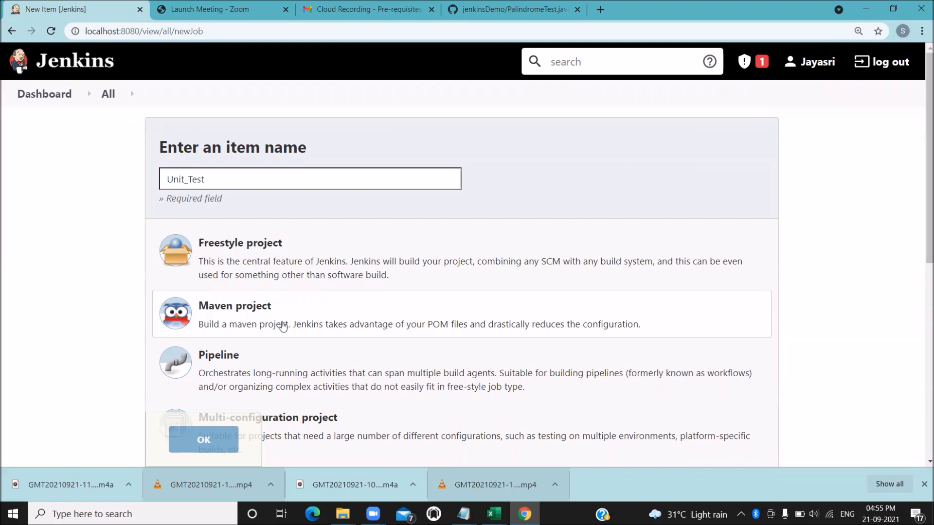
{"action": "left_click", "coordinate": [247, 321]}
{"action": "left_click", "coordinate": [203, 440]}
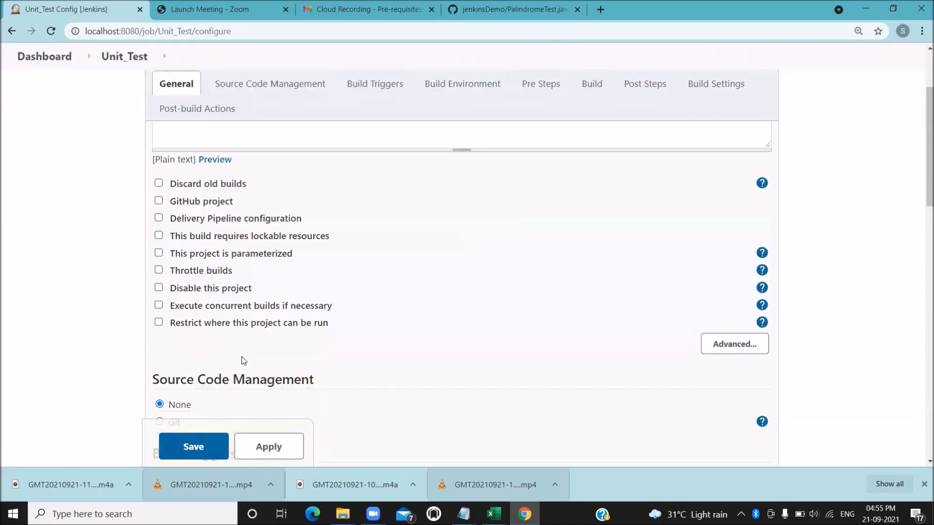
{"action": "scroll", "coordinate": [243, 361], "scroll_direction": "down", "scroll_amount": 4}
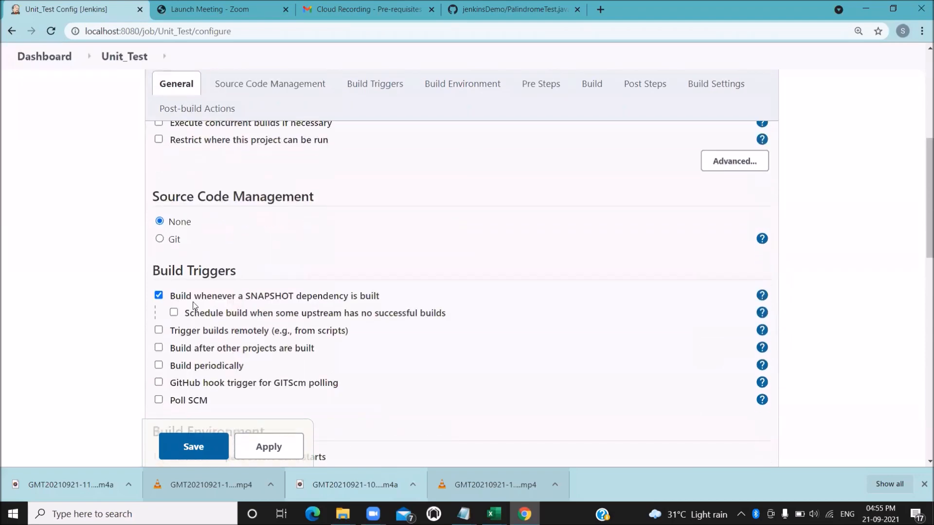
{"action": "left_click", "coordinate": [159, 239]}
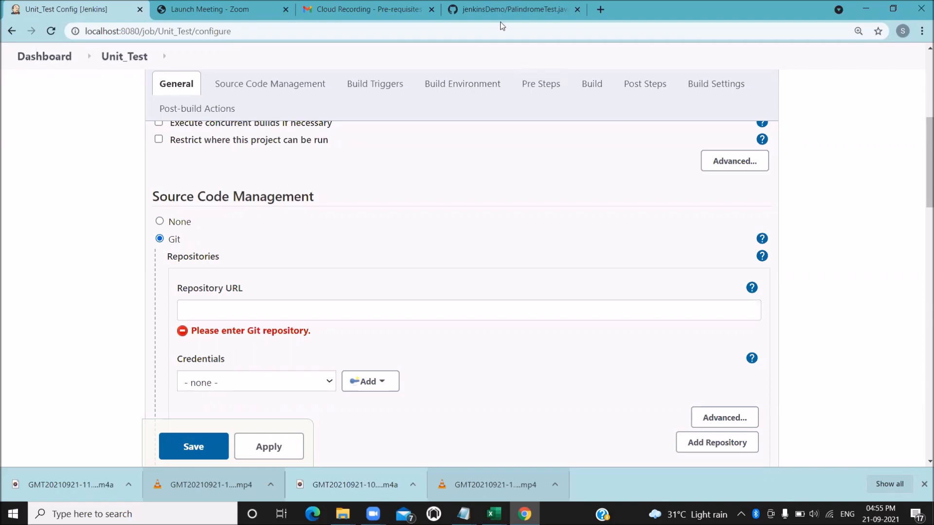
Switch to GitHub and review the source code of Palindrome.java in the jenkinsDemo repository's main JacocoExample folder
{"action": "left_click", "coordinate": [491, 9]}
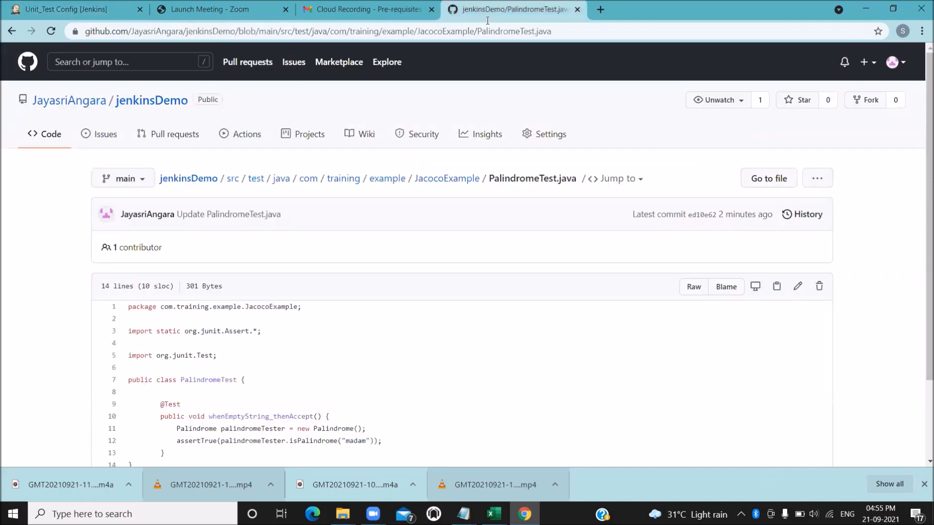
{"action": "left_click", "coordinate": [84, 104]}
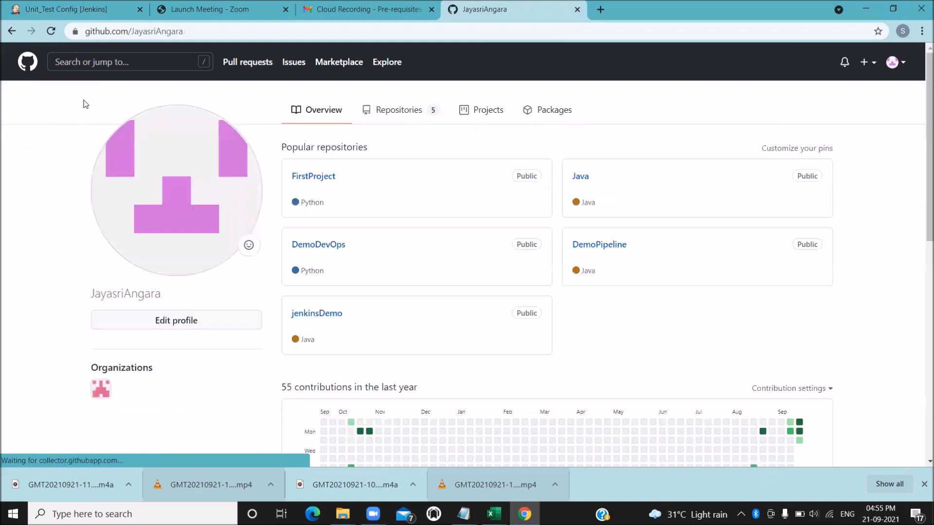
{"action": "left_click", "coordinate": [315, 317]}
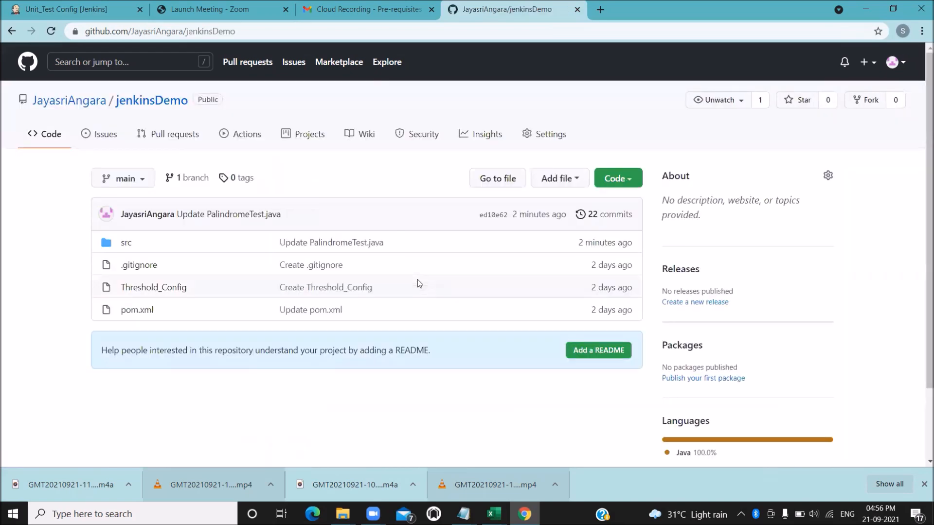
{"action": "left_click", "coordinate": [127, 246]}
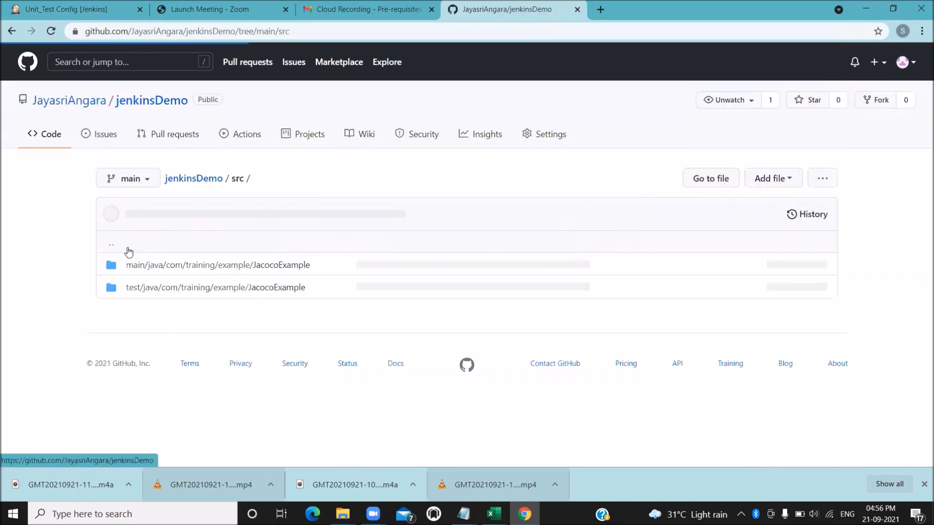
{"action": "left_click", "coordinate": [279, 268]}
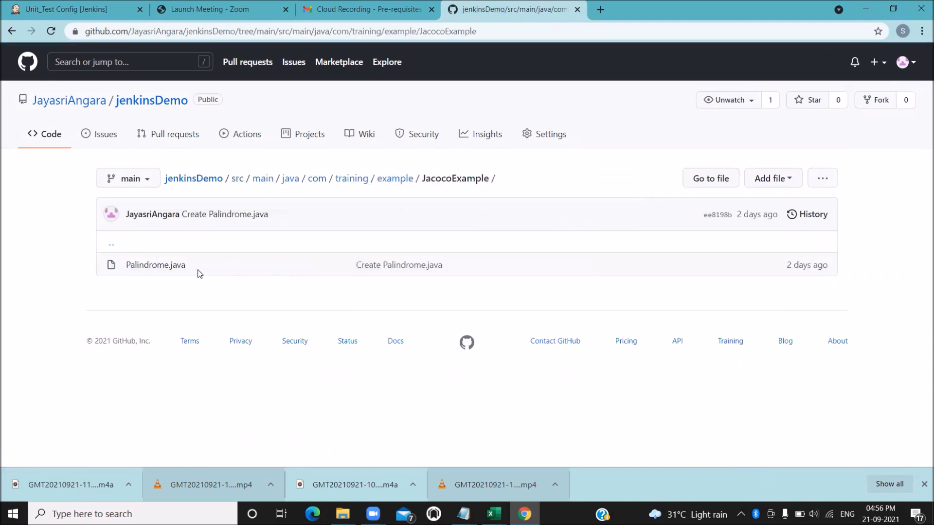
{"action": "left_click", "coordinate": [178, 266]}
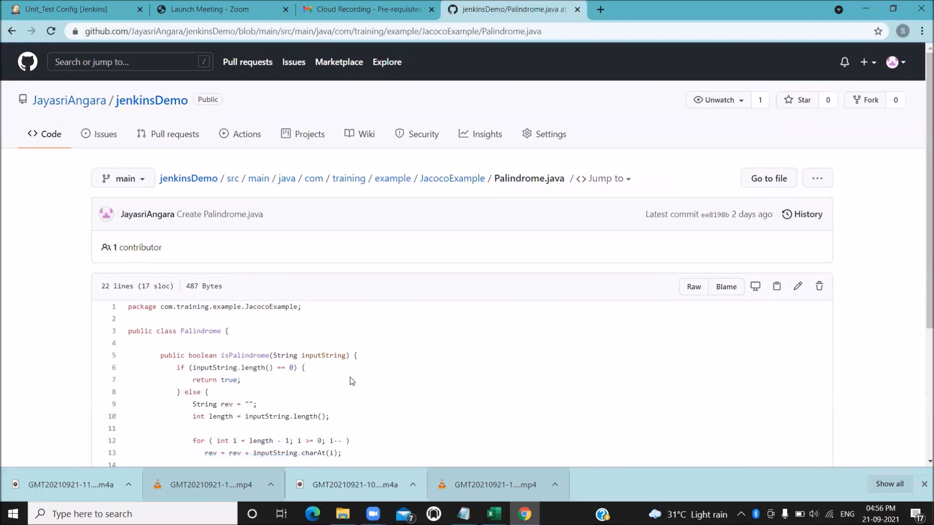
{"action": "scroll", "coordinate": [351, 380], "scroll_direction": "down", "scroll_amount": 2}
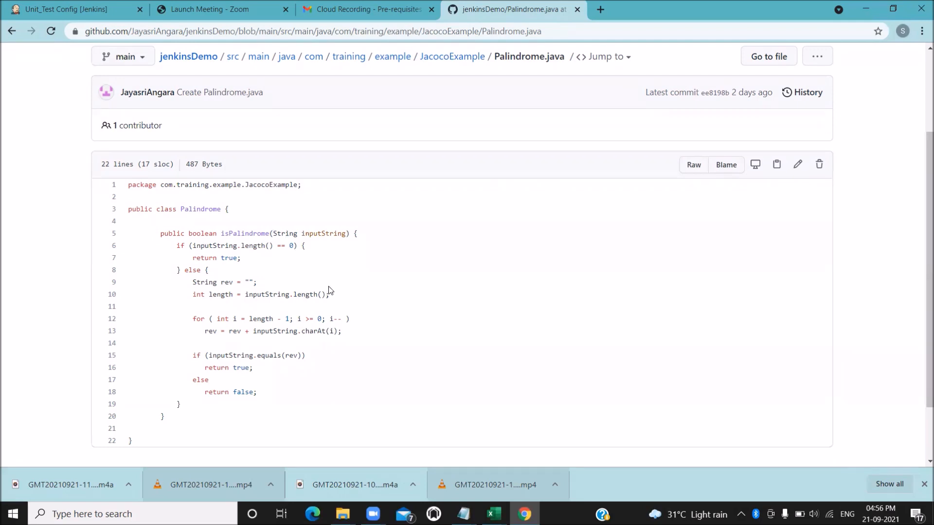
{"action": "scroll", "coordinate": [331, 347], "scroll_direction": "up", "scroll_amount": 2}
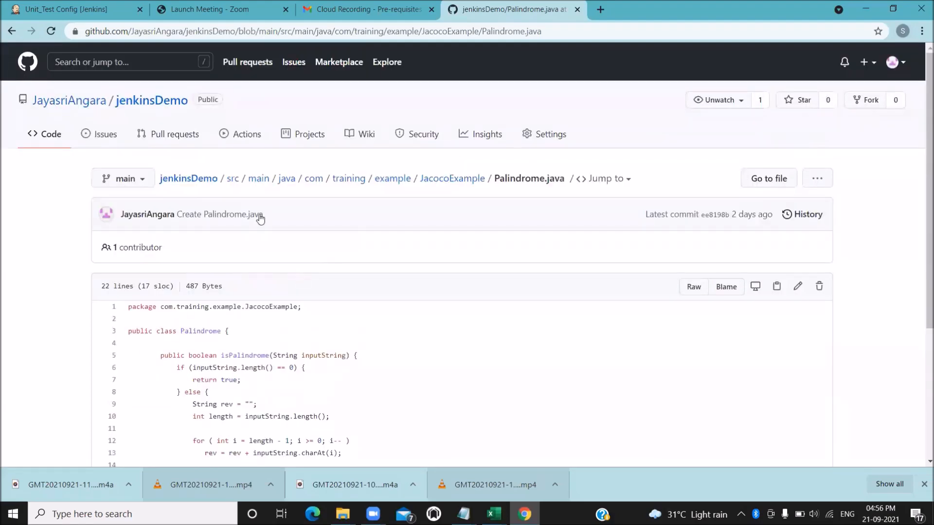
Open PalindromeTest.java in the repository's test JacocoExample folder and examine its assertTrue statement
{"action": "left_click", "coordinate": [233, 181]}
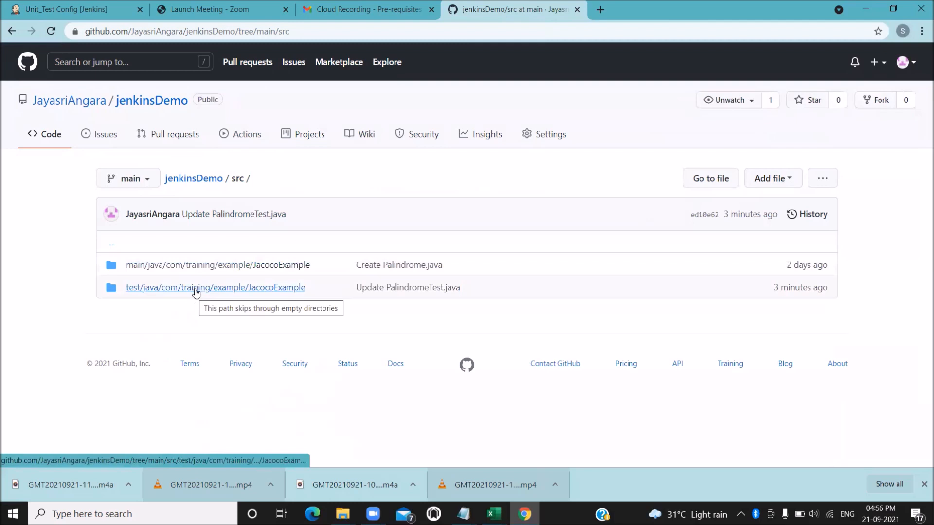
{"action": "left_click", "coordinate": [195, 290]}
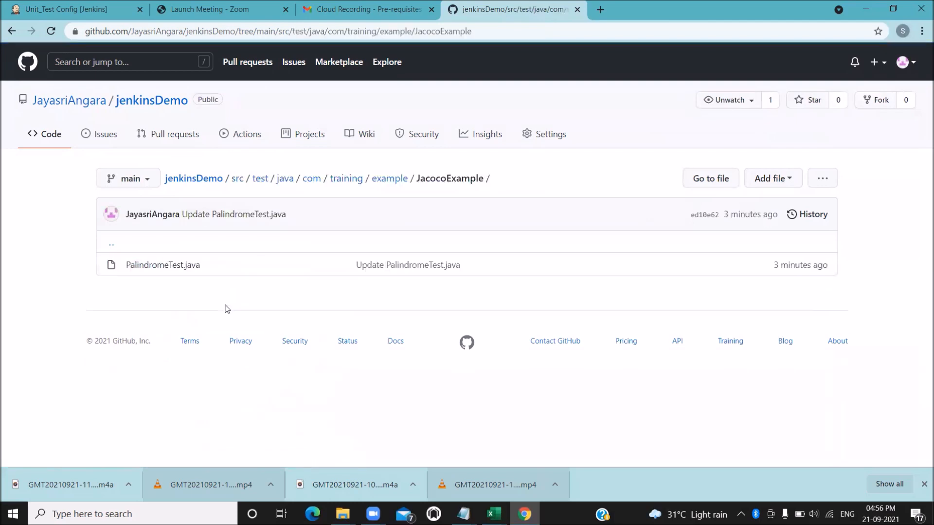
{"action": "left_click", "coordinate": [180, 266]}
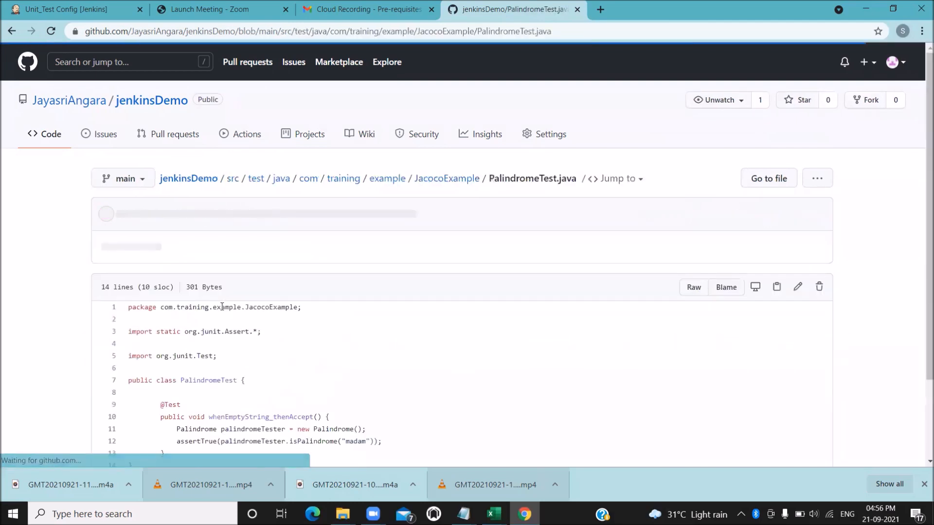
{"action": "scroll", "coordinate": [297, 402], "scroll_direction": "down", "scroll_amount": 2}
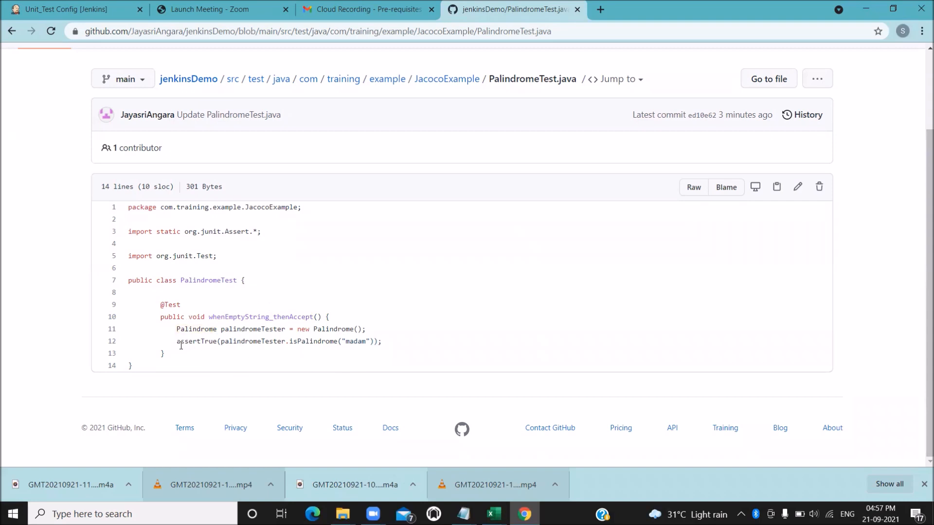
{"action": "left_click_drag", "start_coordinate": [176, 342], "coordinate": [385, 343]}
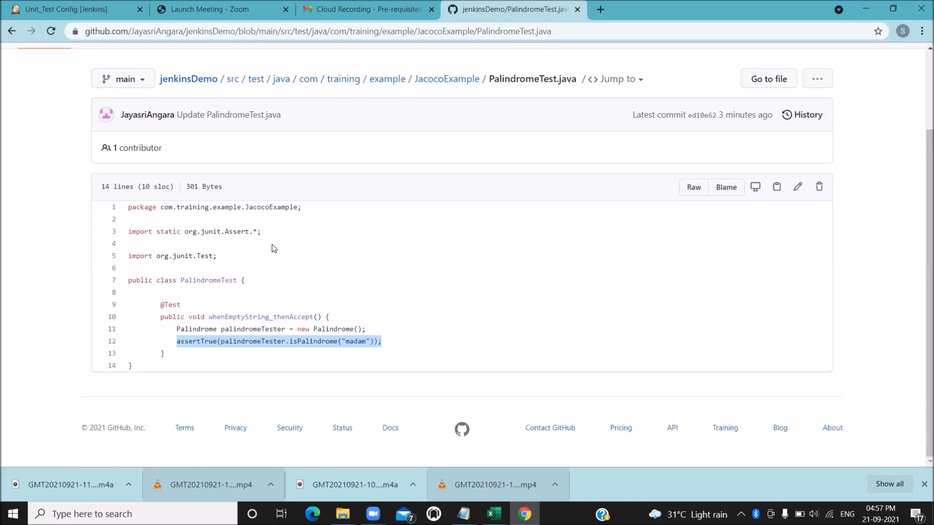
Copy the jenkinsDemo repository's HTTPS clone URL and enter it as the Repository URL in the Unit_Test job in Jenkins
{"action": "left_click", "coordinate": [229, 83]}
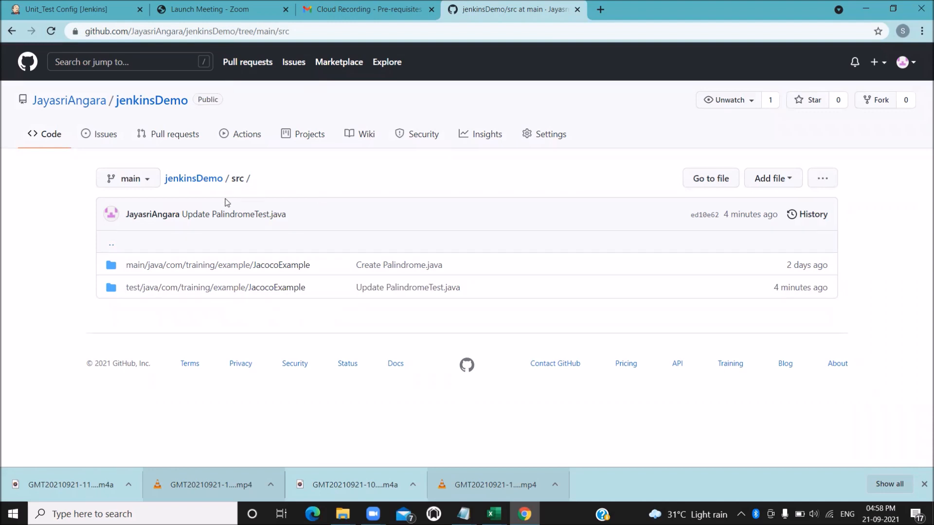
{"action": "left_click", "coordinate": [46, 139]}
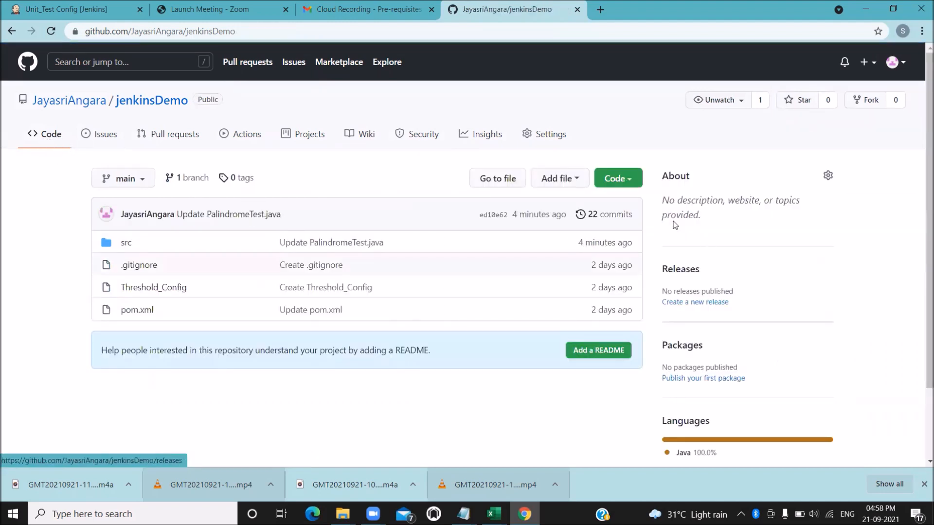
{"action": "left_click", "coordinate": [618, 179]}
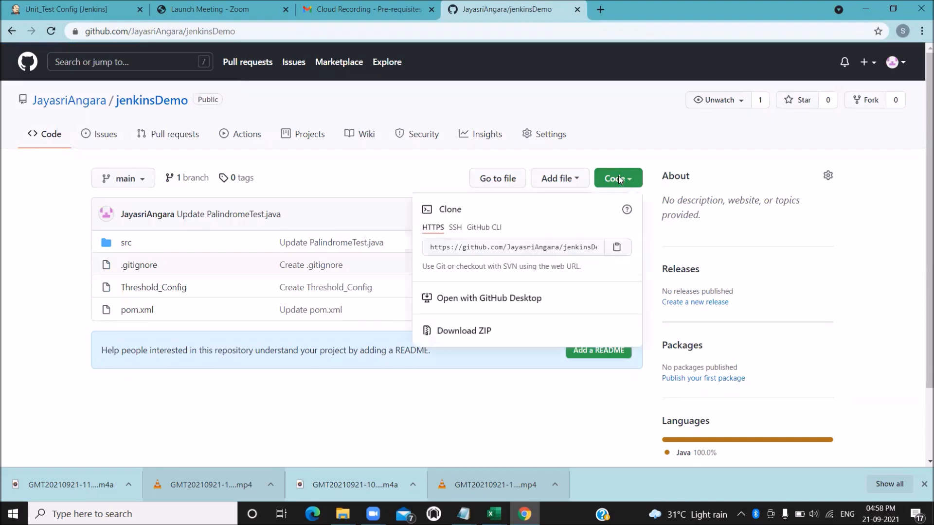
{"action": "left_click", "coordinate": [617, 248]}
{"action": "left_click", "coordinate": [63, 9]}
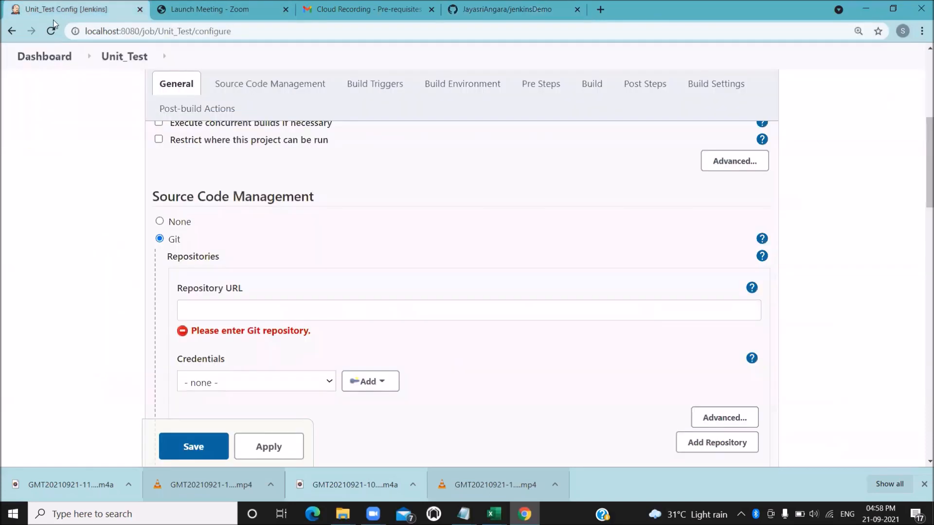
{"action": "left_click", "coordinate": [197, 310]}
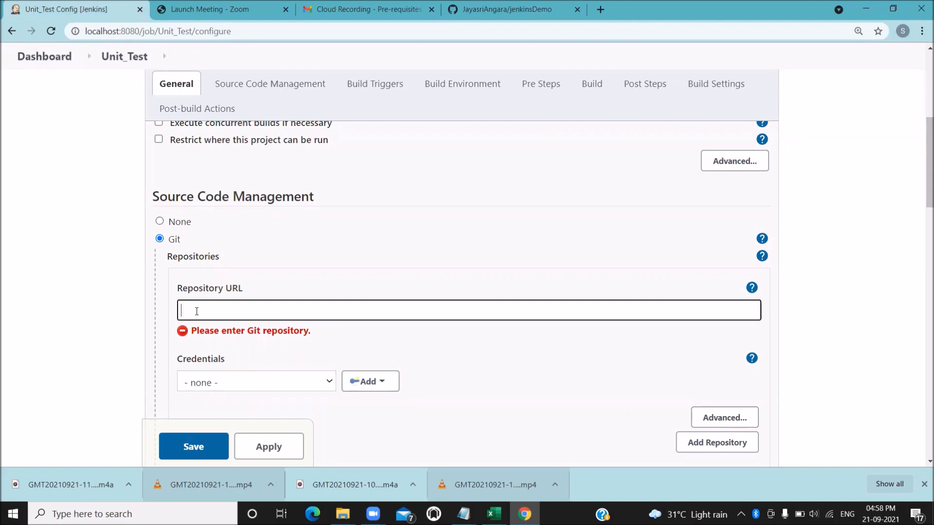
{"action": "key", "text": "ctrl+v"}
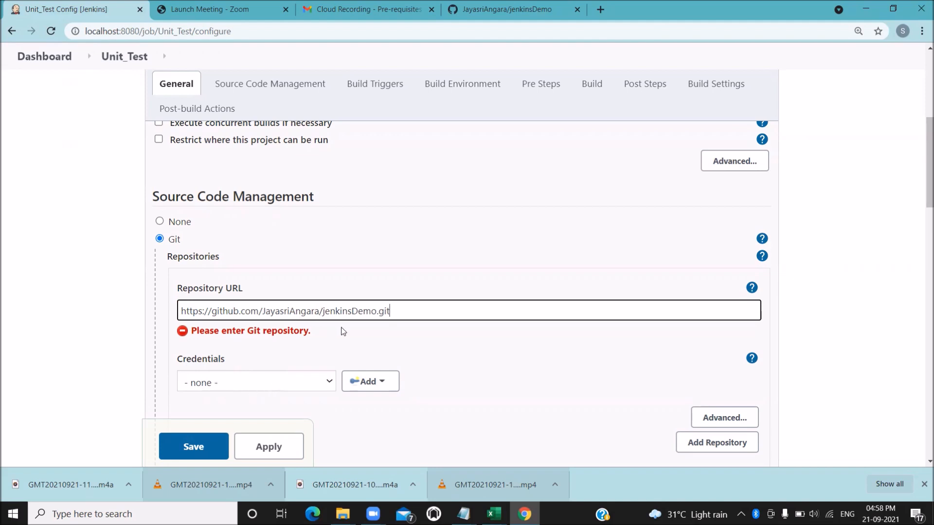
Clear the Branch Specifier so it is blank and any branch can be built
{"action": "scroll", "coordinate": [300, 354], "scroll_direction": "down", "scroll_amount": 2}
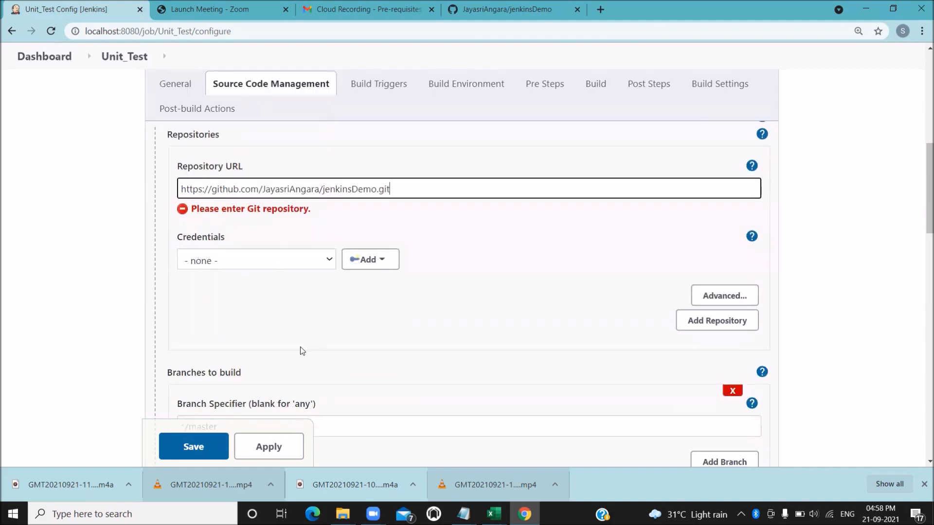
{"action": "scroll", "coordinate": [298, 351], "scroll_direction": "down", "scroll_amount": 1}
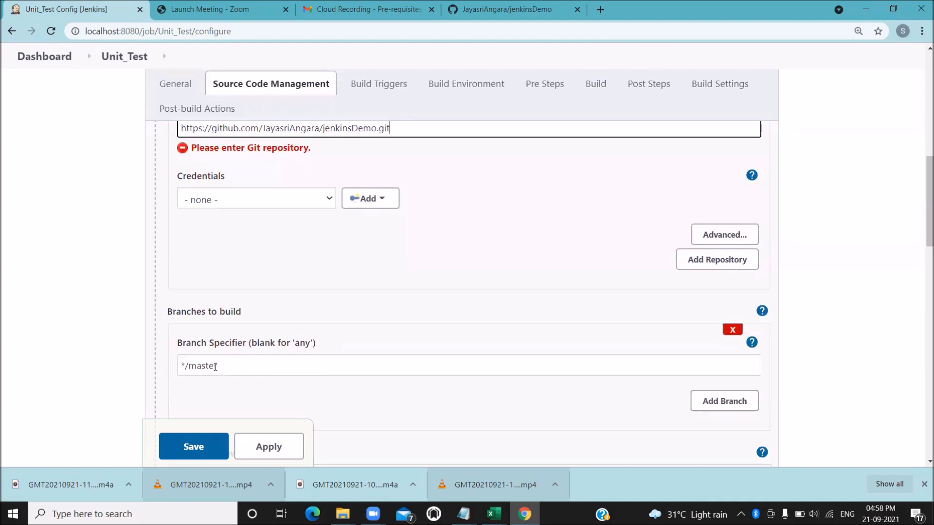
{"action": "left_click_drag", "start_coordinate": [215, 366], "coordinate": [168, 364]}
{"action": "key", "text": "BackSpace"}
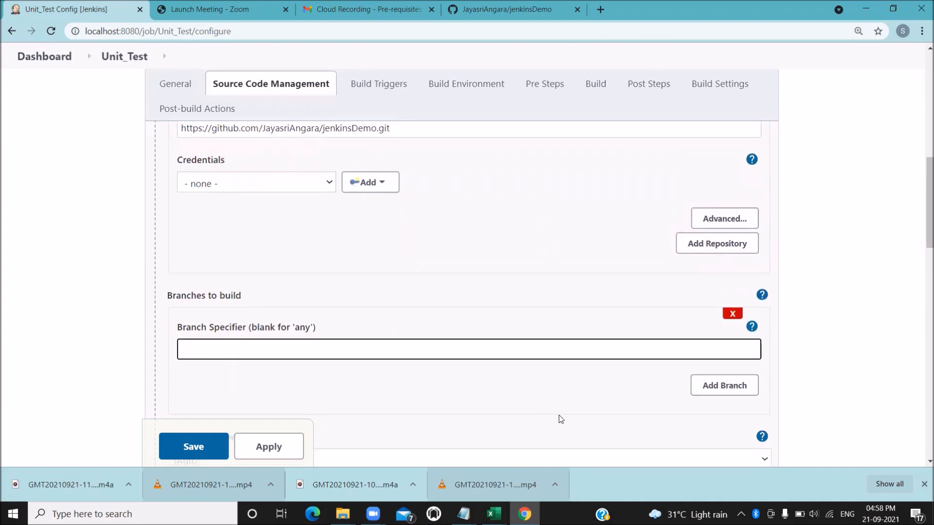
Check the job's Root POM setting in the Build section, and review the contents of pom.xml in the jenkinsDemo repository on GitHub
{"action": "scroll", "coordinate": [558, 417], "scroll_direction": "down", "scroll_amount": 4}
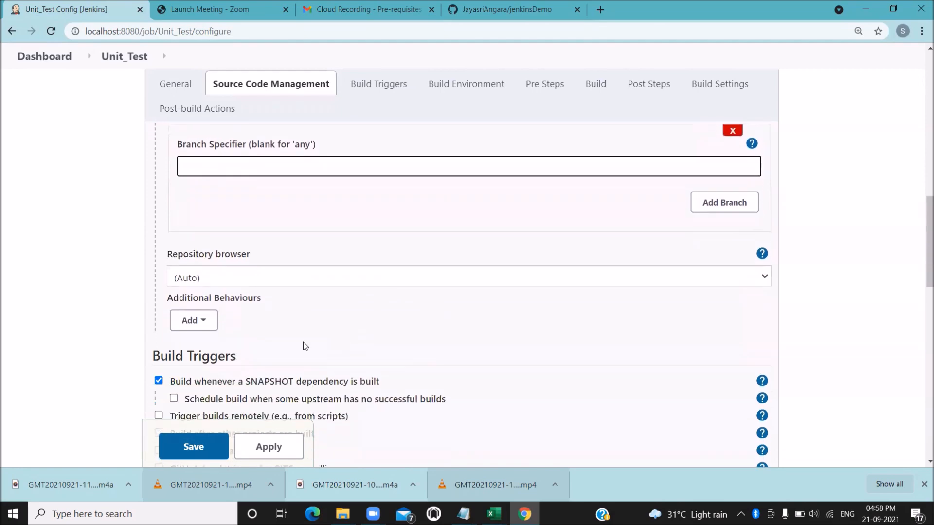
{"action": "scroll", "coordinate": [303, 344], "scroll_direction": "down", "scroll_amount": 3}
{"action": "scroll", "coordinate": [303, 343], "scroll_direction": "down", "scroll_amount": 8}
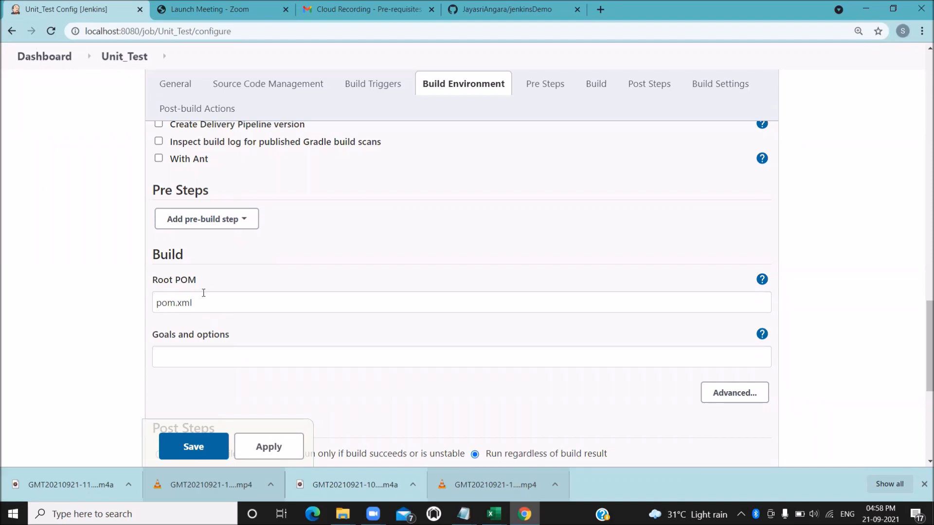
{"action": "left_click", "coordinate": [498, 12]}
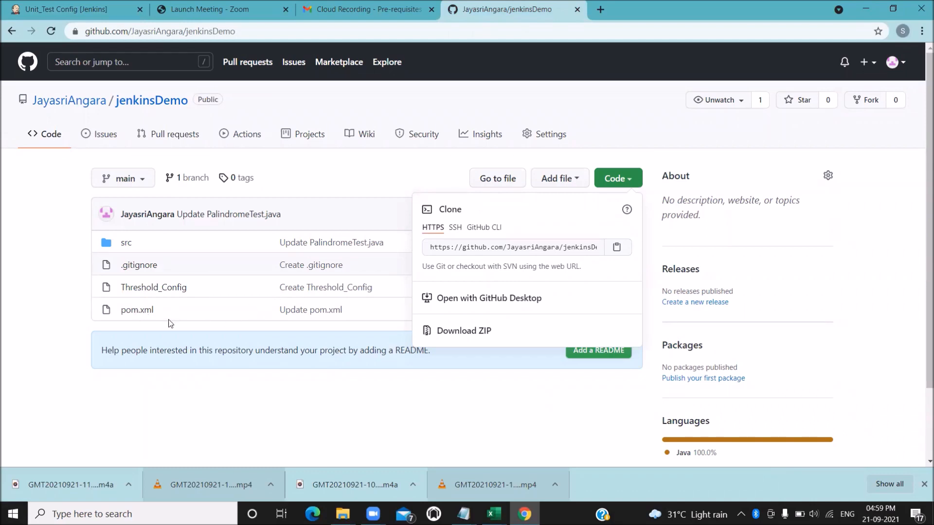
{"action": "left_click", "coordinate": [156, 415]}
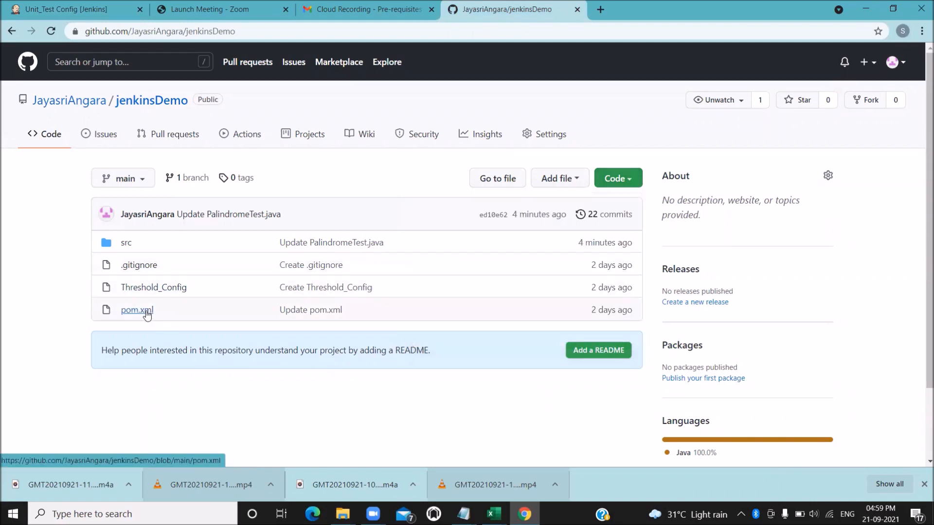
{"action": "left_click", "coordinate": [147, 315]}
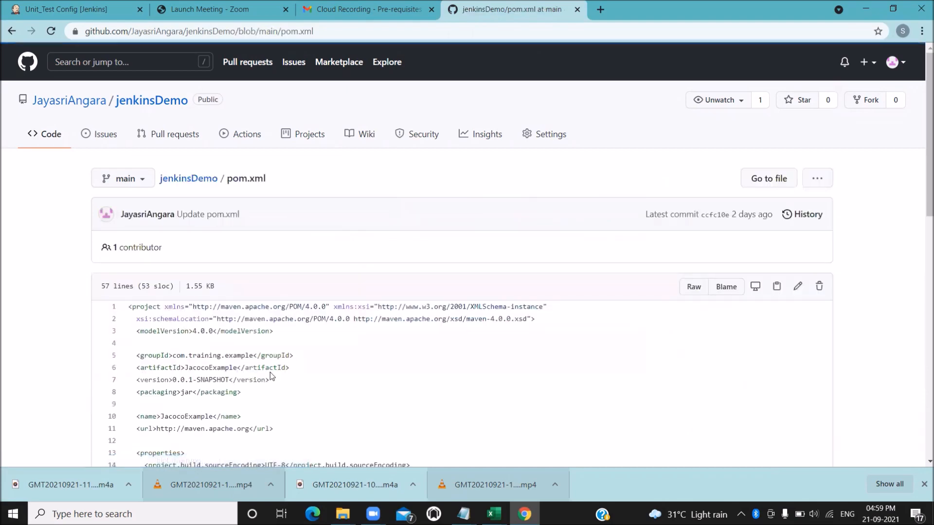
{"action": "scroll", "coordinate": [270, 372], "scroll_direction": "down", "scroll_amount": 3}
{"action": "scroll", "coordinate": [271, 376], "scroll_direction": "down", "scroll_amount": 4}
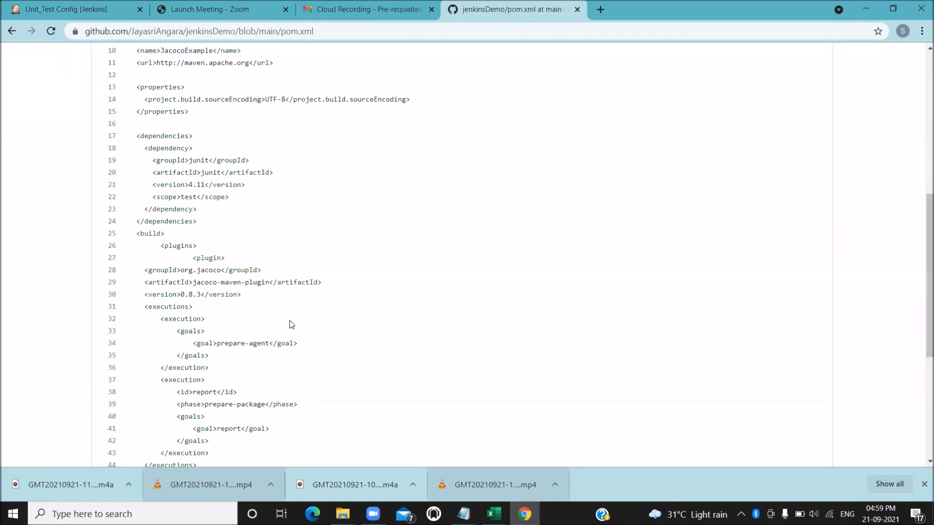
Set the Goals and options of the Unit_Test job in Jenkins to test and save the configuration
{"action": "scroll", "coordinate": [290, 321], "scroll_direction": "up", "scroll_amount": 4}
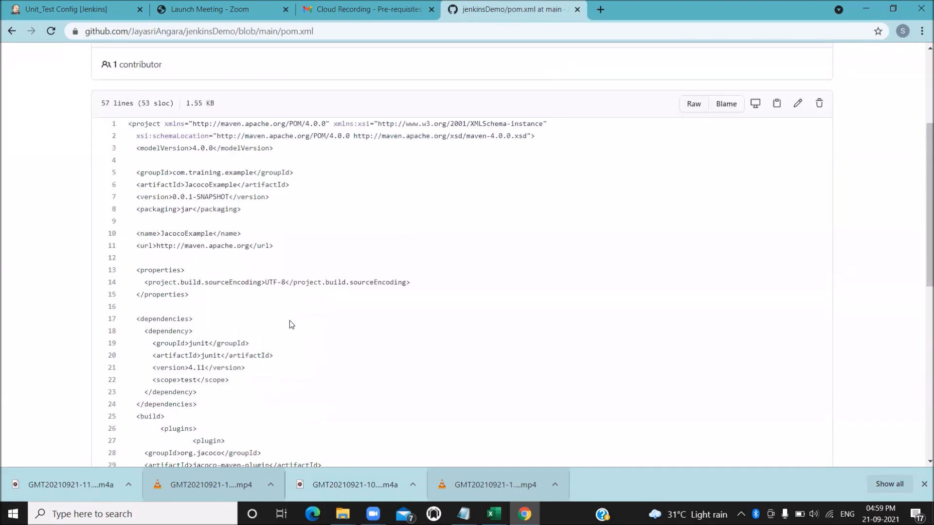
{"action": "scroll", "coordinate": [289, 324], "scroll_direction": "up", "scroll_amount": 1}
{"action": "scroll", "coordinate": [273, 321], "scroll_direction": "down", "scroll_amount": 3}
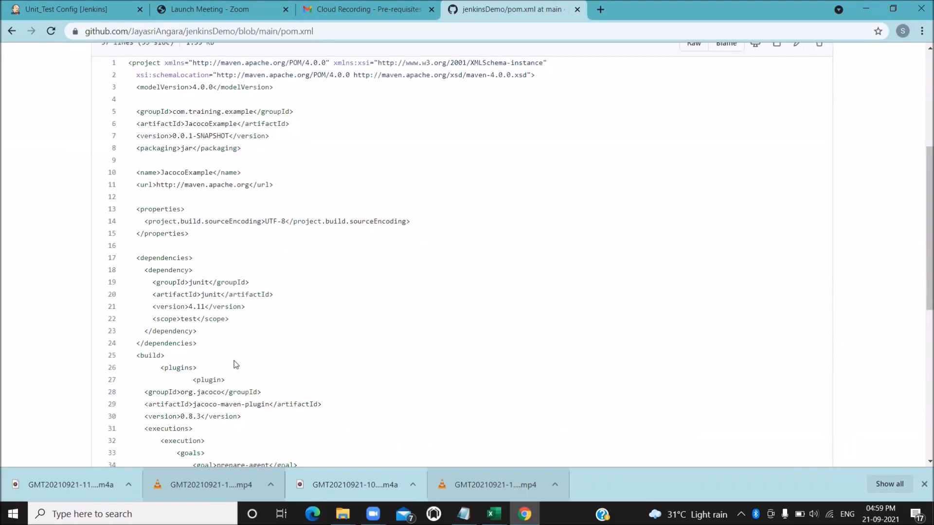
{"action": "scroll", "coordinate": [235, 362], "scroll_direction": "up", "scroll_amount": 5}
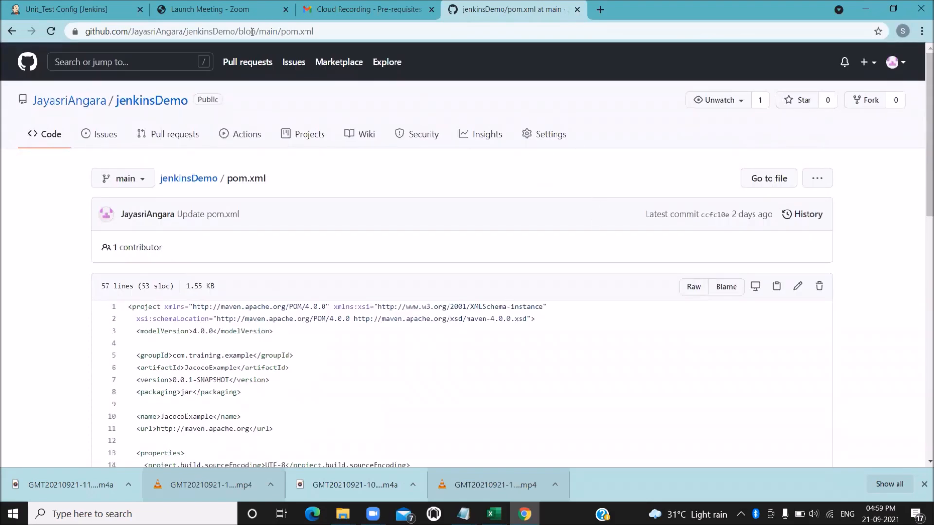
{"action": "left_click", "coordinate": [68, 9]}
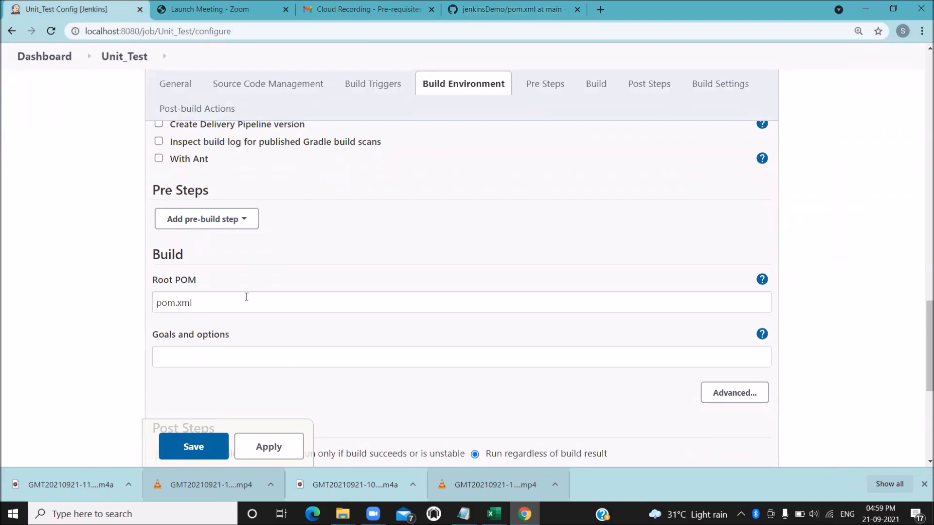
{"action": "left_click", "coordinate": [178, 354]}
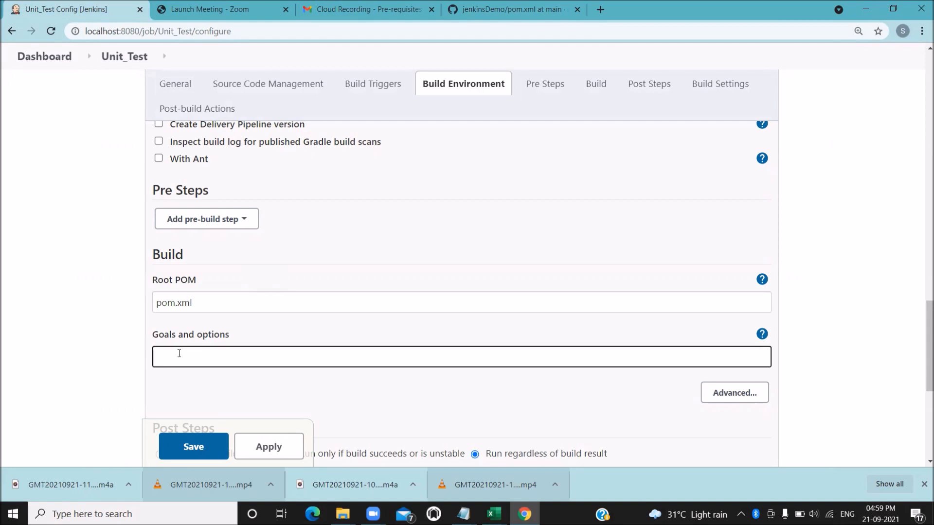
{"action": "type", "text": "test"}
{"action": "scroll", "coordinate": [181, 350], "scroll_direction": "down", "scroll_amount": 3}
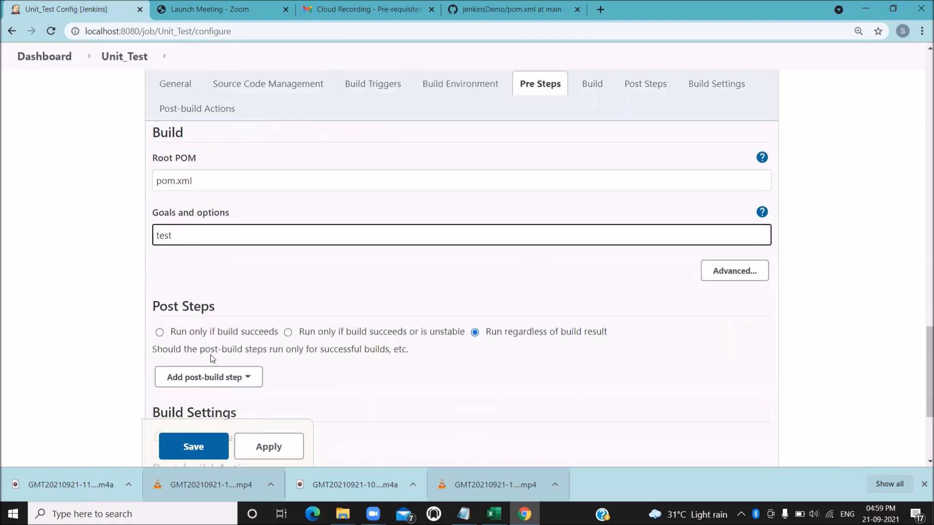
{"action": "scroll", "coordinate": [267, 338], "scroll_direction": "down", "scroll_amount": 3}
{"action": "scroll", "coordinate": [264, 335], "scroll_direction": "down", "scroll_amount": 2}
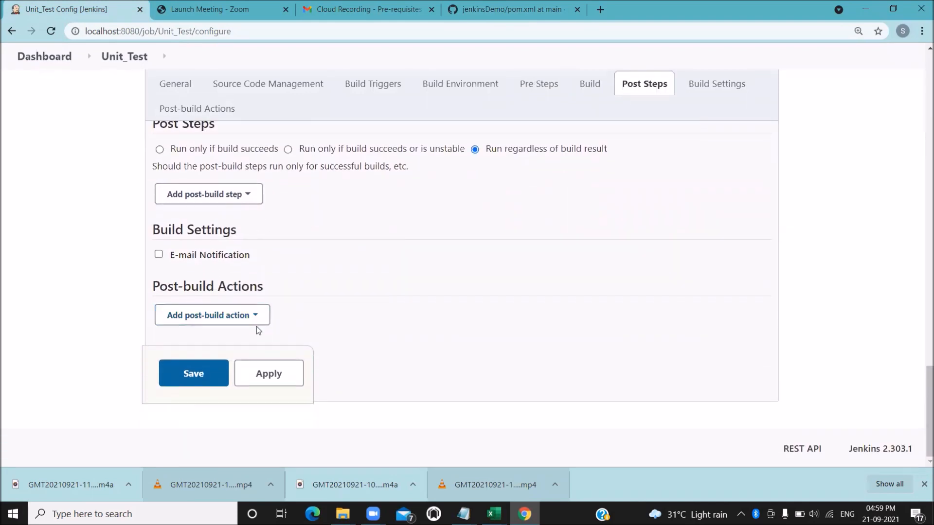
{"action": "left_click", "coordinate": [193, 373]}
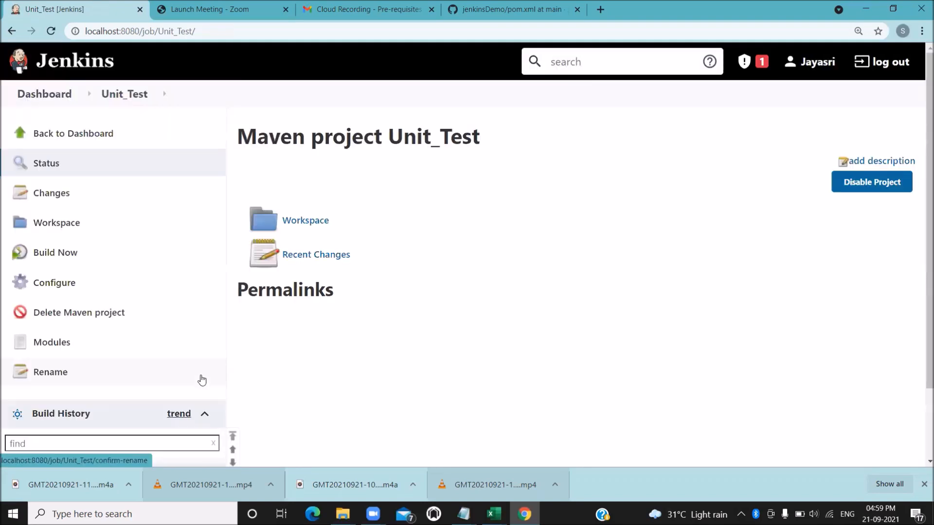
Run a build of the Unit_Test job and open build #1 from the build history
{"action": "left_click", "coordinate": [53, 258]}
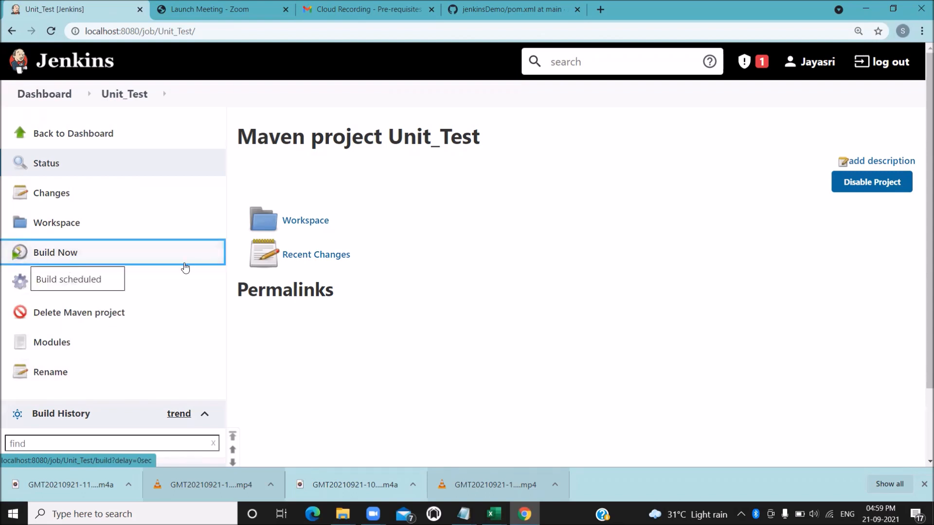
{"action": "scroll", "coordinate": [180, 277], "scroll_direction": "down", "scroll_amount": 2}
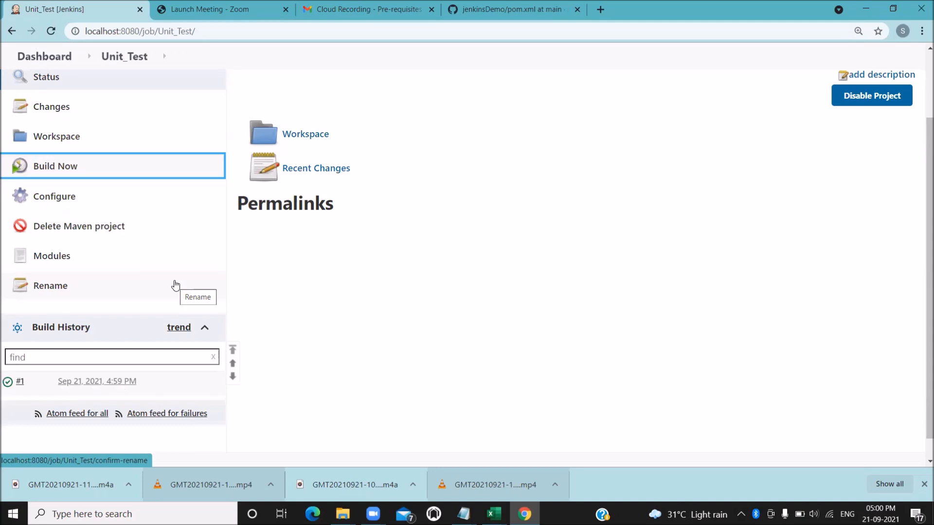
{"action": "left_click", "coordinate": [20, 383]}
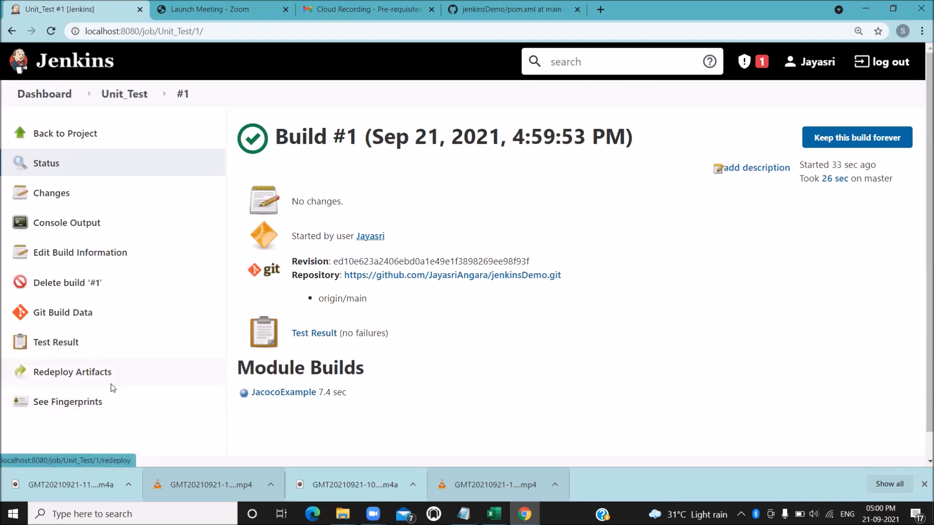
Examine the console output of build #1, checking the test run, failure, error and skipped counts
{"action": "left_click", "coordinate": [54, 229]}
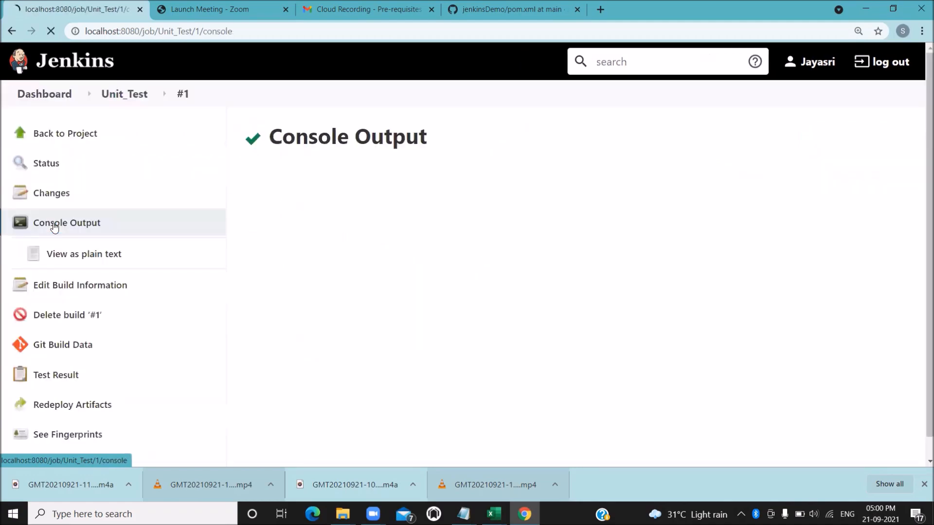
{"action": "scroll", "coordinate": [424, 246], "scroll_direction": "down", "scroll_amount": 8}
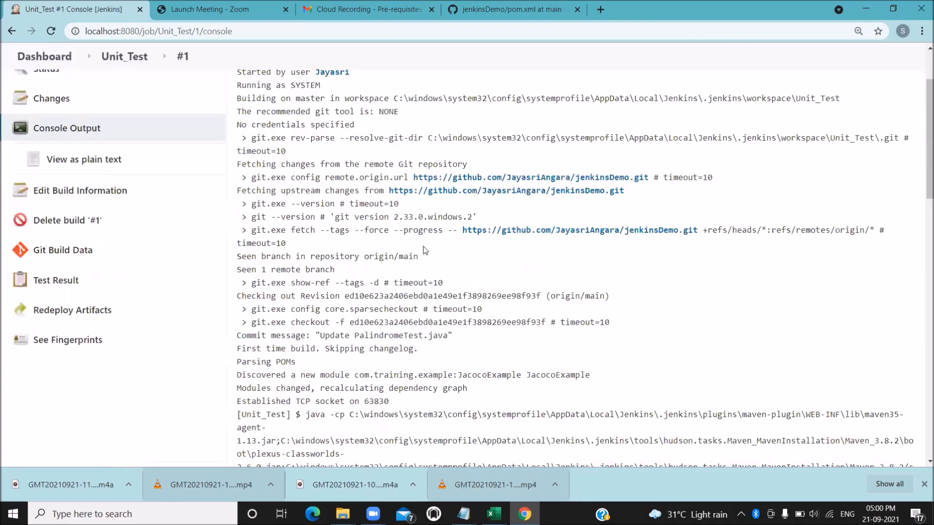
{"action": "scroll", "coordinate": [422, 248], "scroll_direction": "down", "scroll_amount": 11}
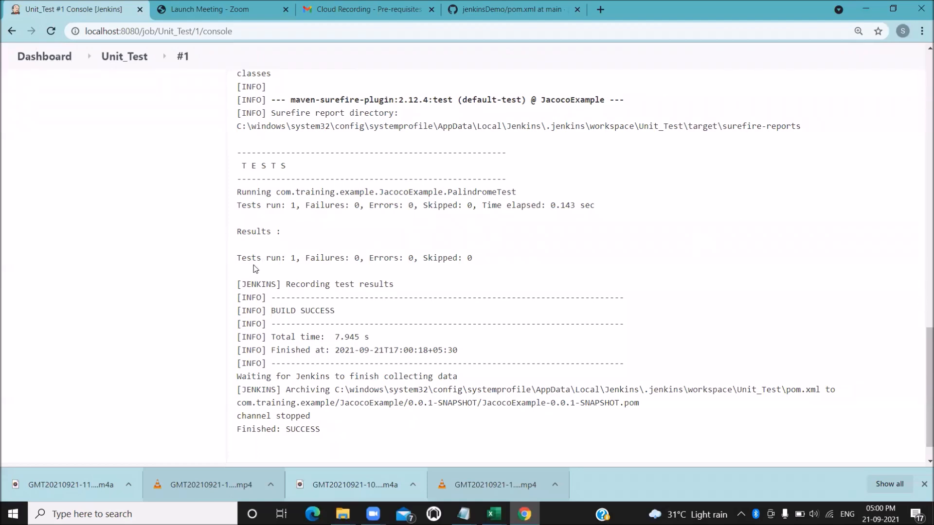
{"action": "left_click_drag", "start_coordinate": [296, 257], "coordinate": [218, 259]}
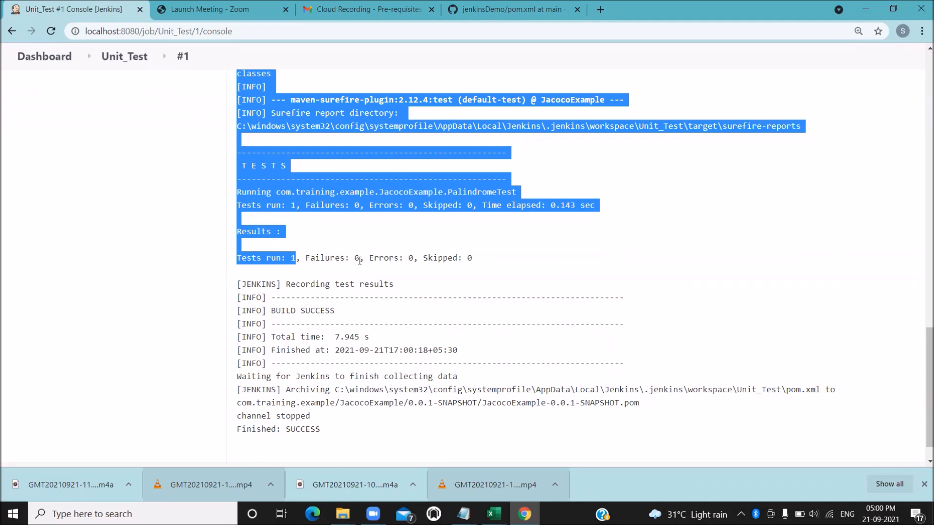
{"action": "left_click_drag", "start_coordinate": [361, 258], "coordinate": [305, 258]}
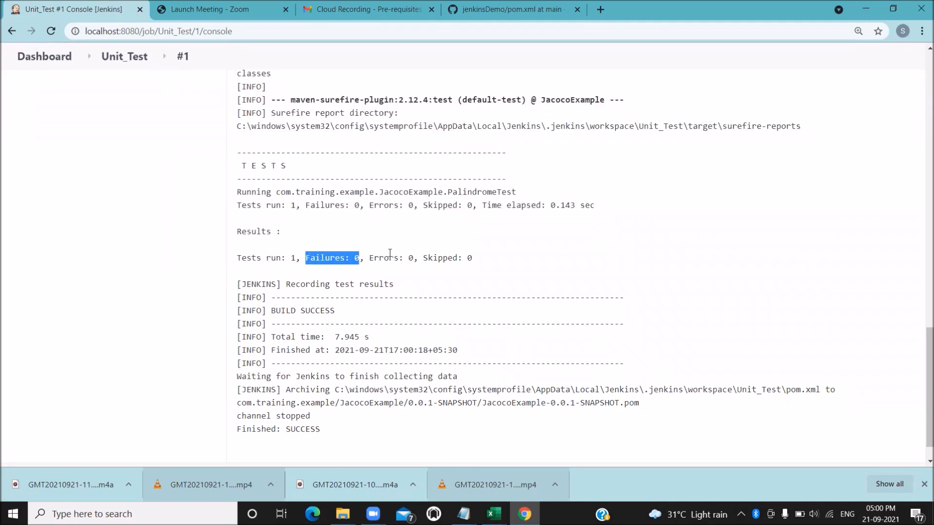
{"action": "left_click_drag", "start_coordinate": [482, 258], "coordinate": [529, 4]}
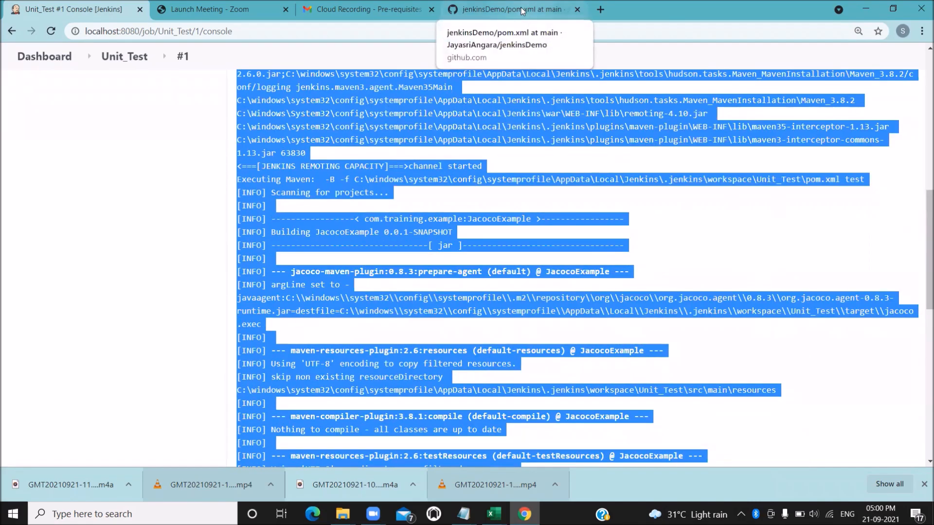
Open PalindromeTest.java from the src test JacocoExample folder of the jenkinsDemo repository on GitHub
{"action": "left_click", "coordinate": [521, 7]}
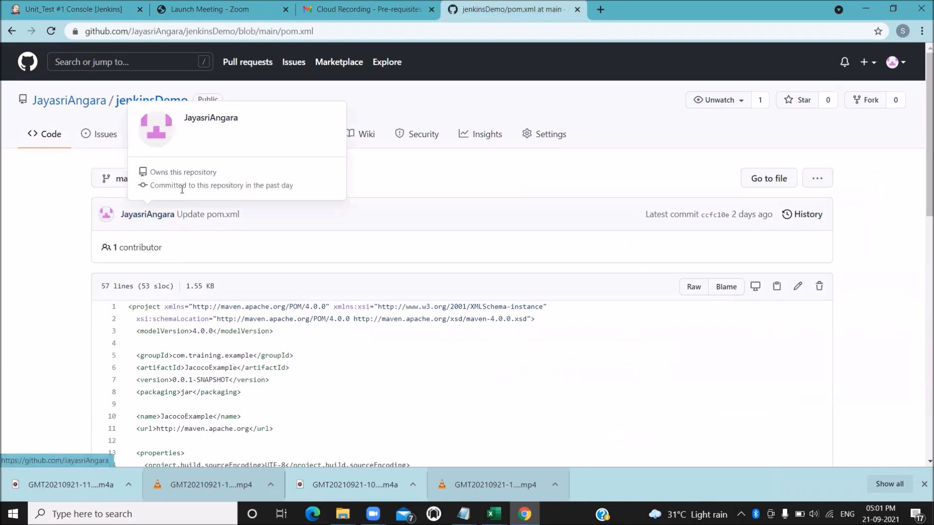
{"action": "left_click", "coordinate": [188, 180]}
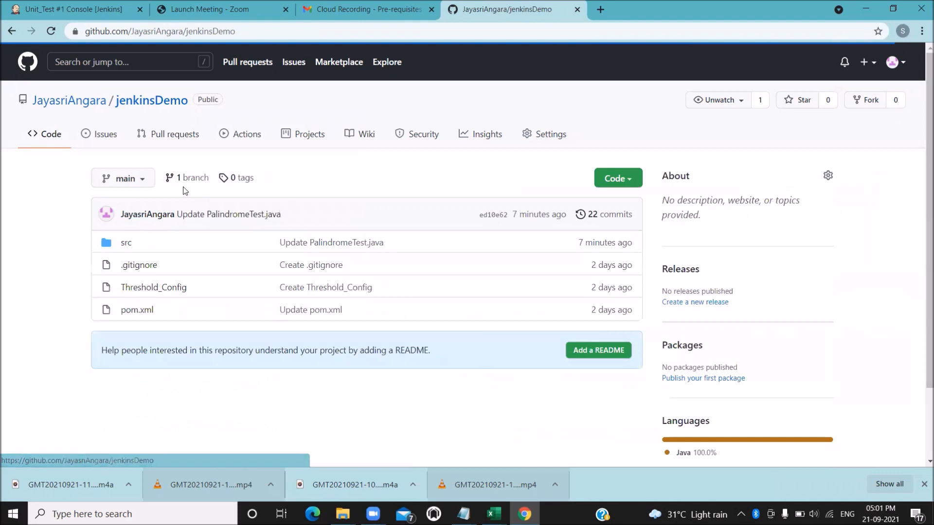
{"action": "left_click", "coordinate": [127, 243]}
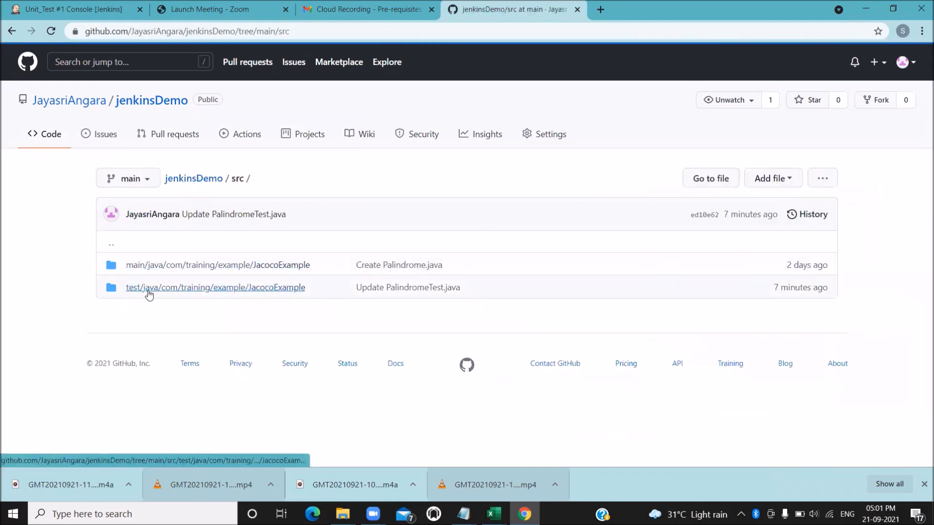
{"action": "left_click", "coordinate": [191, 288]}
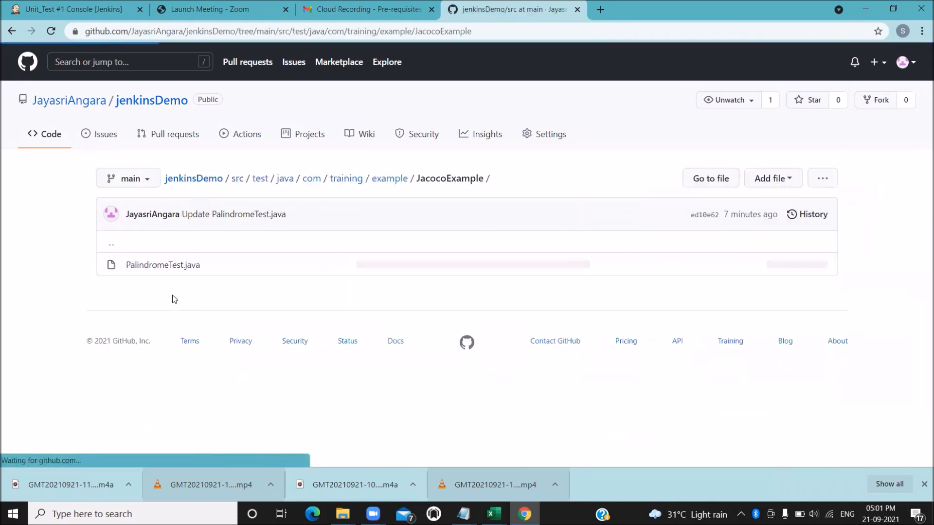
{"action": "left_click", "coordinate": [173, 266]}
{"action": "scroll", "coordinate": [172, 274], "scroll_direction": "down", "scroll_amount": 2}
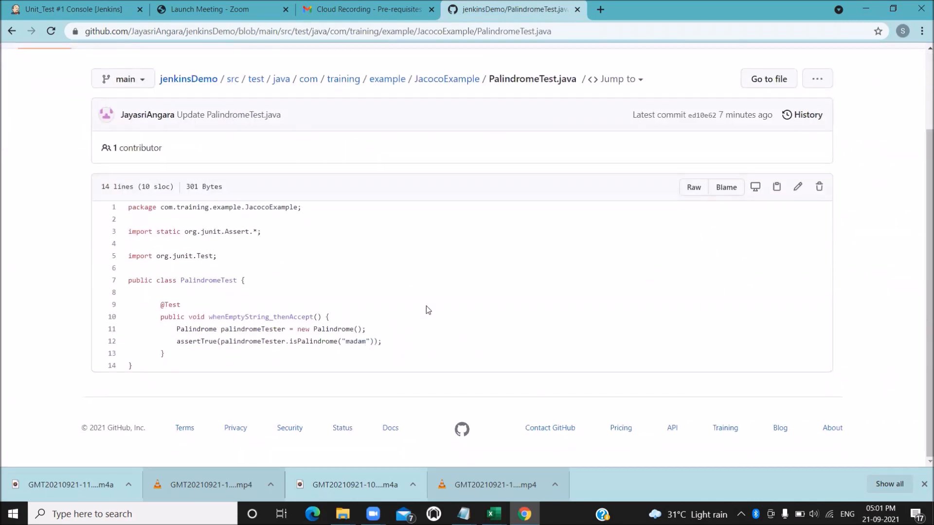
Change the isPalindrome argument in PalindromeTest.java's assertTrue statement to "book" and commit the change directly to the main branch
{"action": "left_click", "coordinate": [797, 188]}
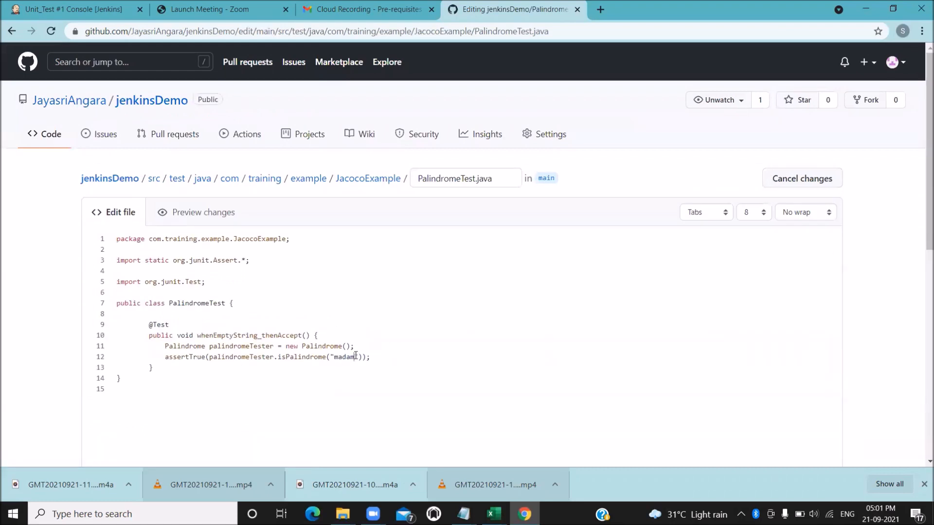
{"action": "key", "text": "BackSpace"}
{"action": "key", "text": "BackSpace"}
{"action": "key", "text": "BackSpace"}
{"action": "key", "text": "BackSpace"}
{"action": "key", "text": "BackSpace"}
{"action": "type", "text": "book"}
{"action": "scroll", "coordinate": [288, 425], "scroll_direction": "down", "scroll_amount": 10}
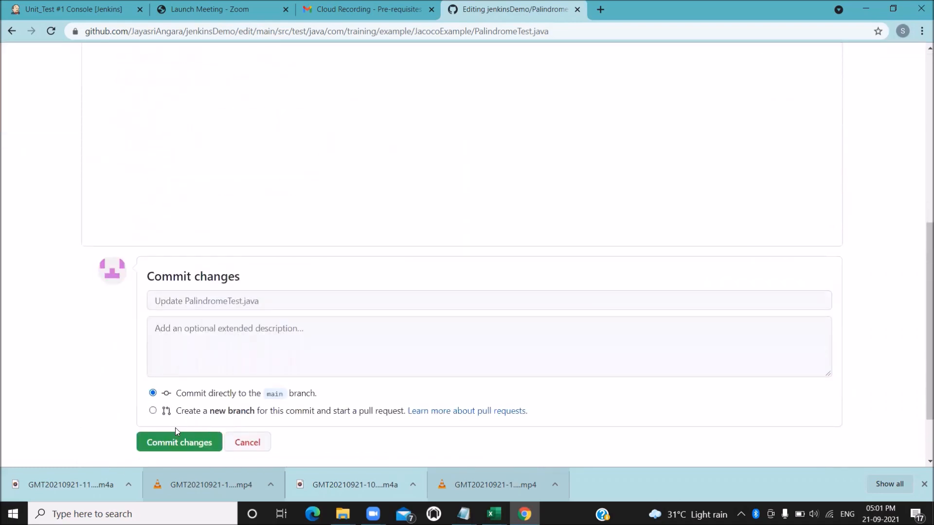
{"action": "left_click", "coordinate": [164, 371]}
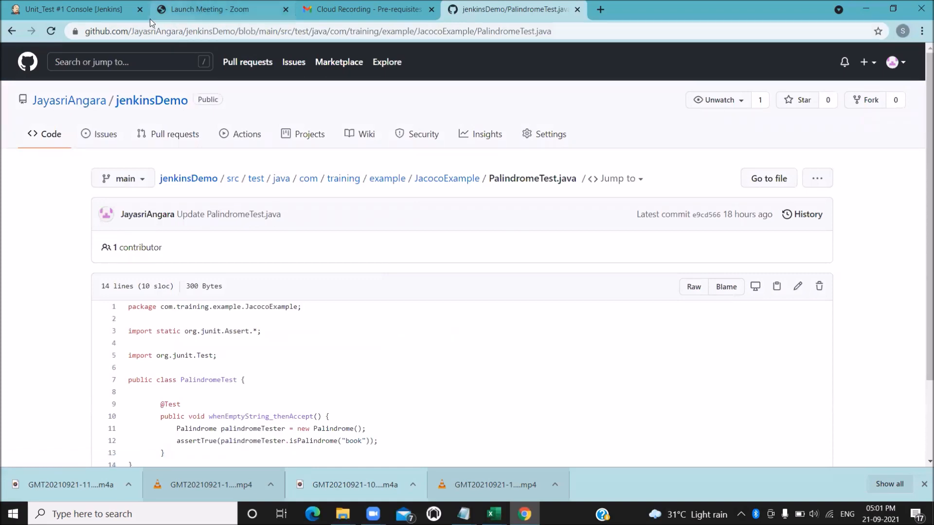
Return to Jenkins, open the Unit_Test job from the dashboard and start another build
{"action": "left_click", "coordinate": [88, 11]}
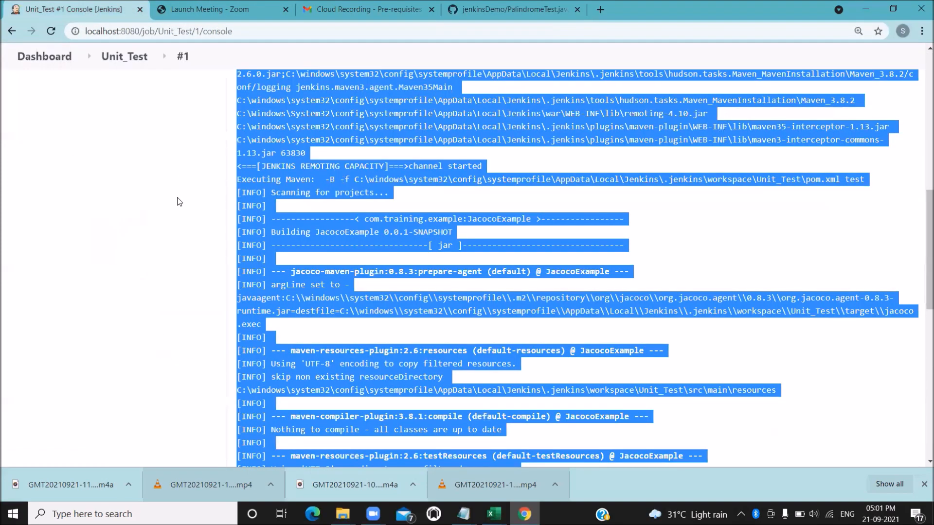
{"action": "left_click", "coordinate": [178, 200]}
{"action": "scroll", "coordinate": [178, 202], "scroll_direction": "up", "scroll_amount": 5}
{"action": "scroll", "coordinate": [76, 271], "scroll_direction": "up", "scroll_amount": 5}
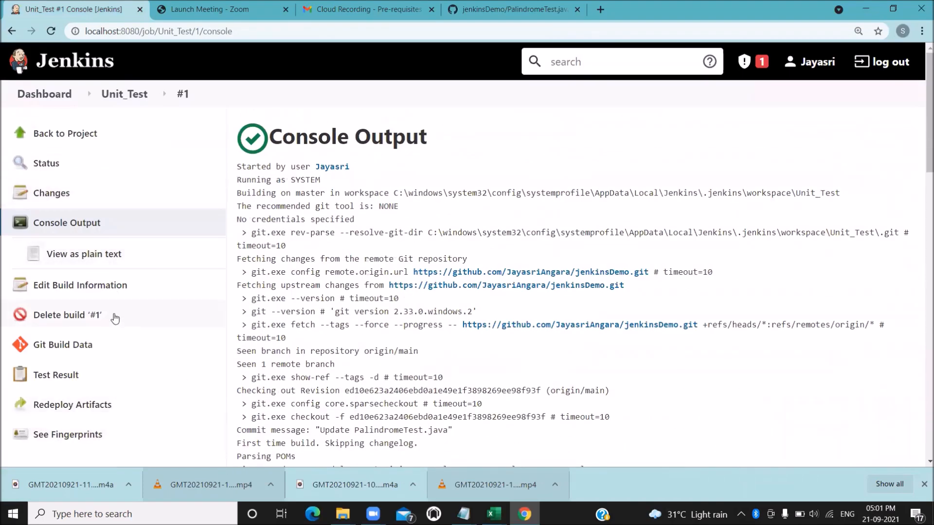
{"action": "left_click", "coordinate": [57, 100]}
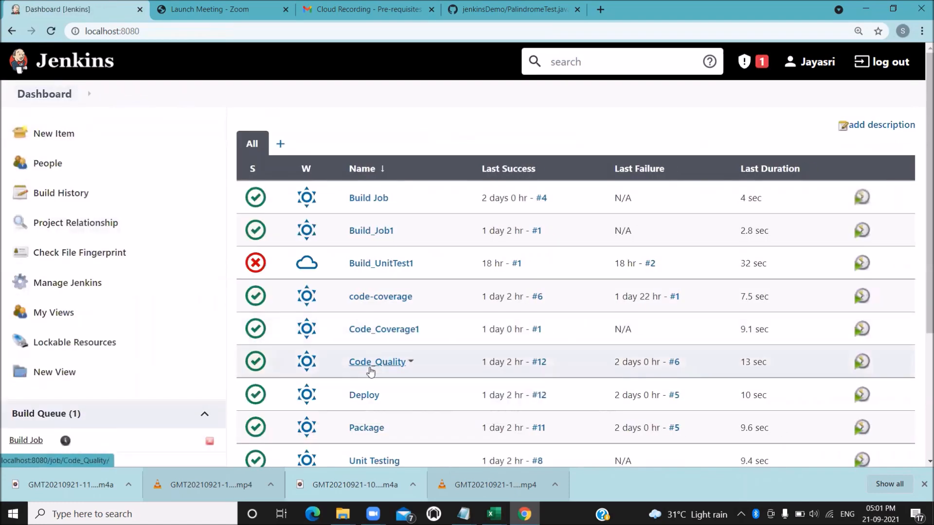
{"action": "scroll", "coordinate": [371, 372], "scroll_direction": "down", "scroll_amount": 4}
{"action": "scroll", "coordinate": [371, 373], "scroll_direction": "up", "scroll_amount": 1}
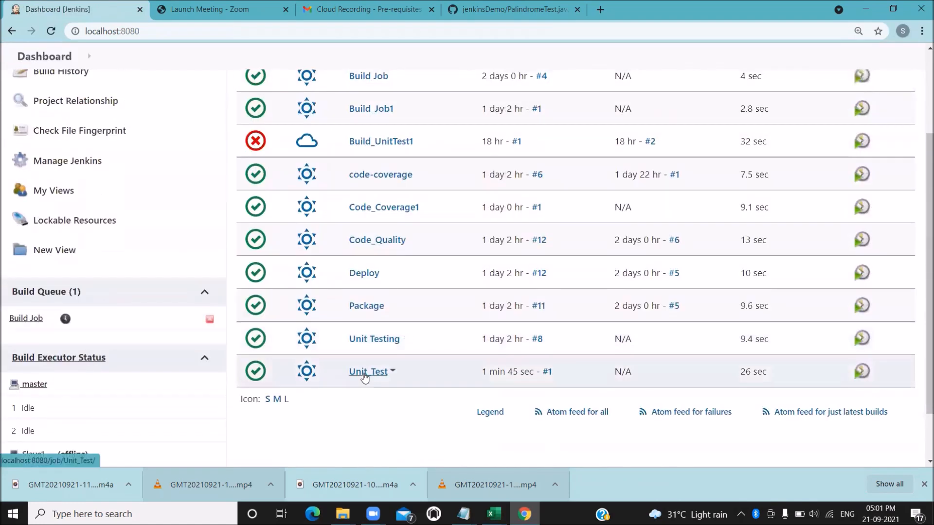
{"action": "left_click", "coordinate": [364, 377]}
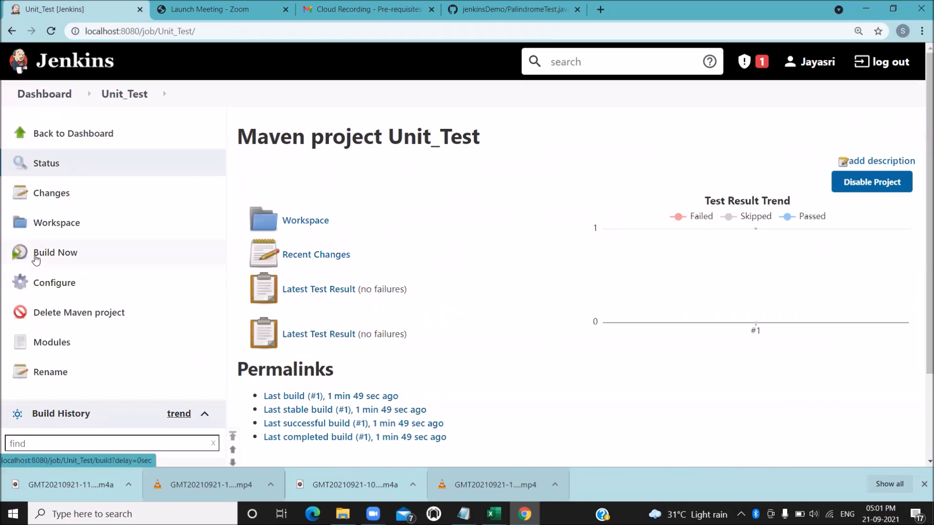
{"action": "left_click", "coordinate": [47, 261]}
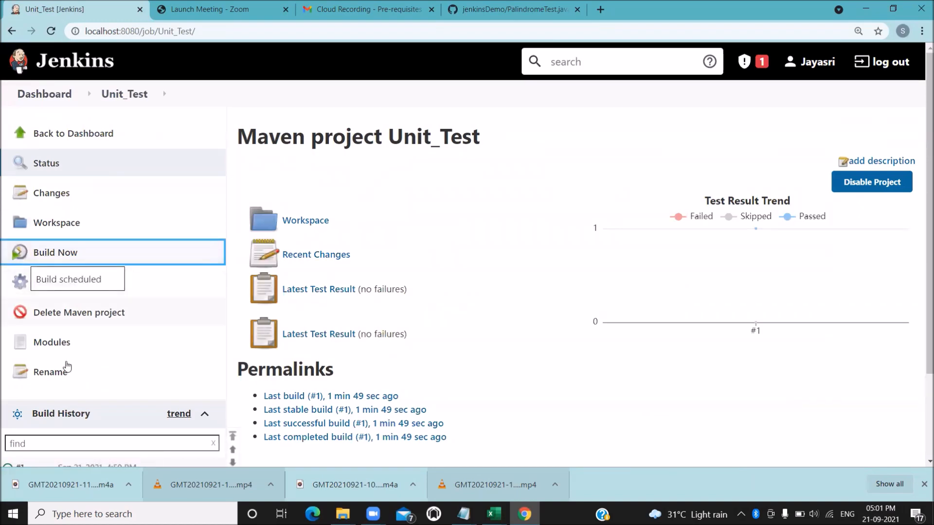
Open build #2's console output and examine the PalindromeTest results and stack trace
{"action": "scroll", "coordinate": [65, 369], "scroll_direction": "down", "scroll_amount": 2}
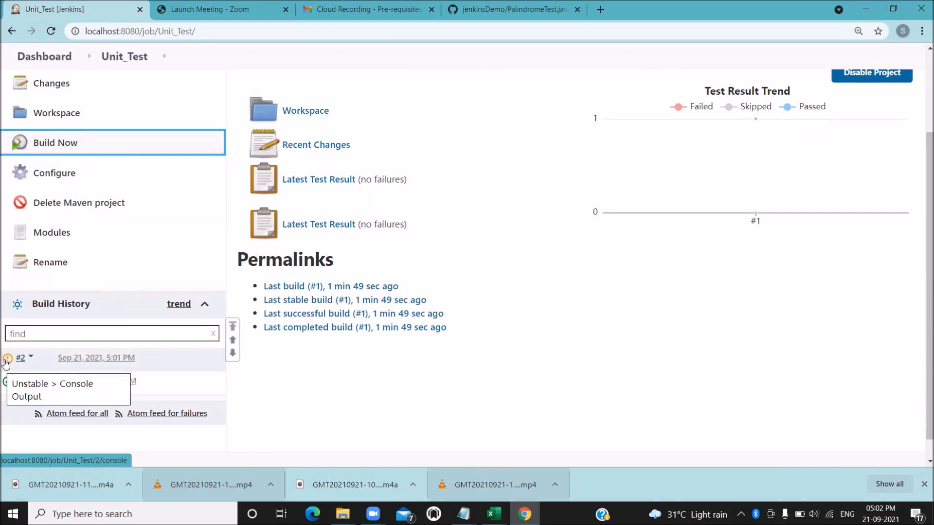
{"action": "left_click", "coordinate": [21, 359]}
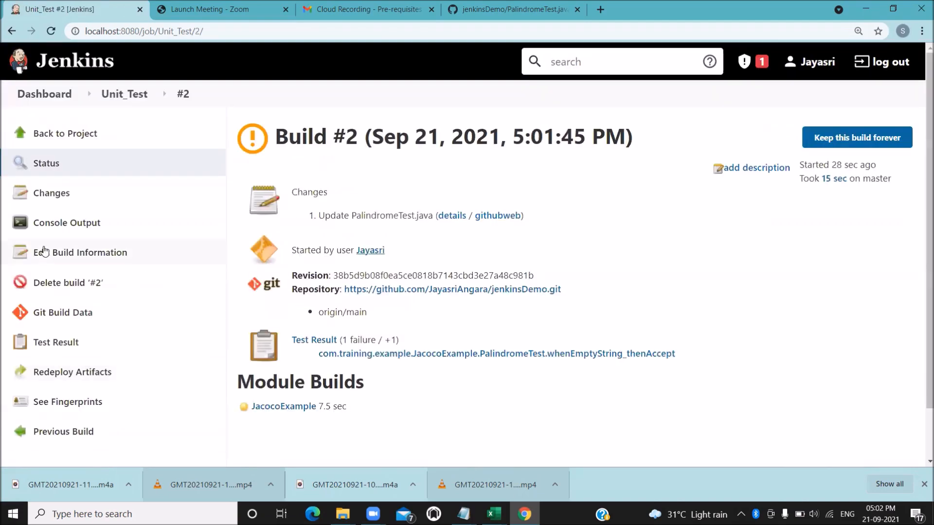
{"action": "left_click", "coordinate": [51, 225]}
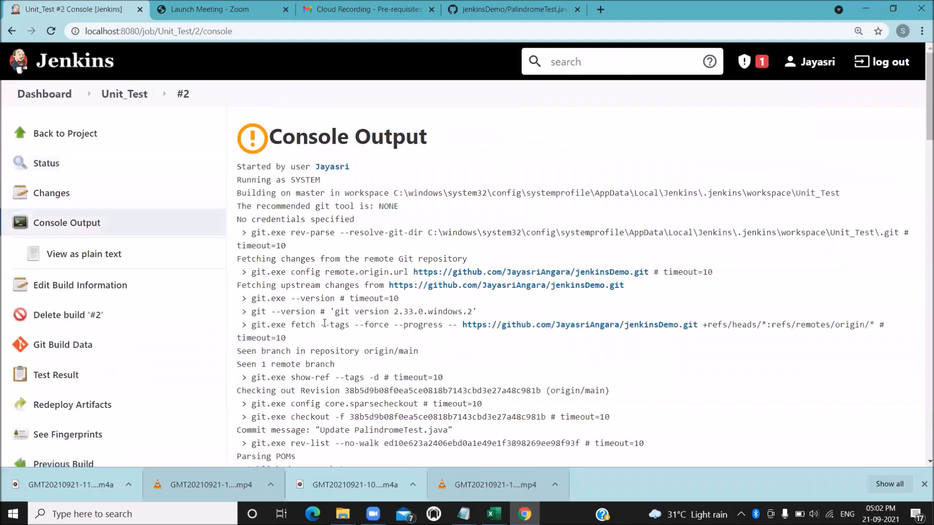
{"action": "scroll", "coordinate": [316, 337], "scroll_direction": "down", "scroll_amount": 6}
{"action": "scroll", "coordinate": [316, 338], "scroll_direction": "down", "scroll_amount": 14}
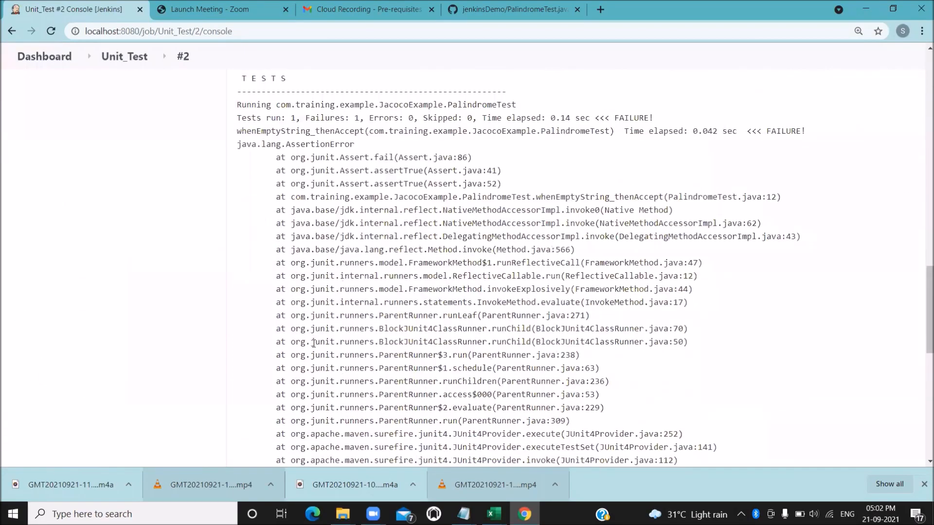
{"action": "scroll", "coordinate": [314, 344], "scroll_direction": "up", "scroll_amount": 3}
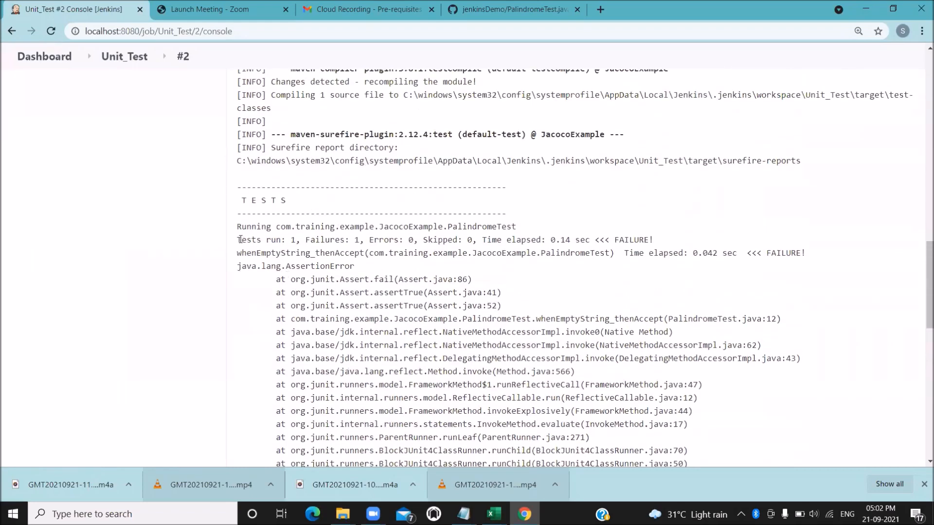
{"action": "left_click_drag", "start_coordinate": [240, 240], "coordinate": [373, 238]}
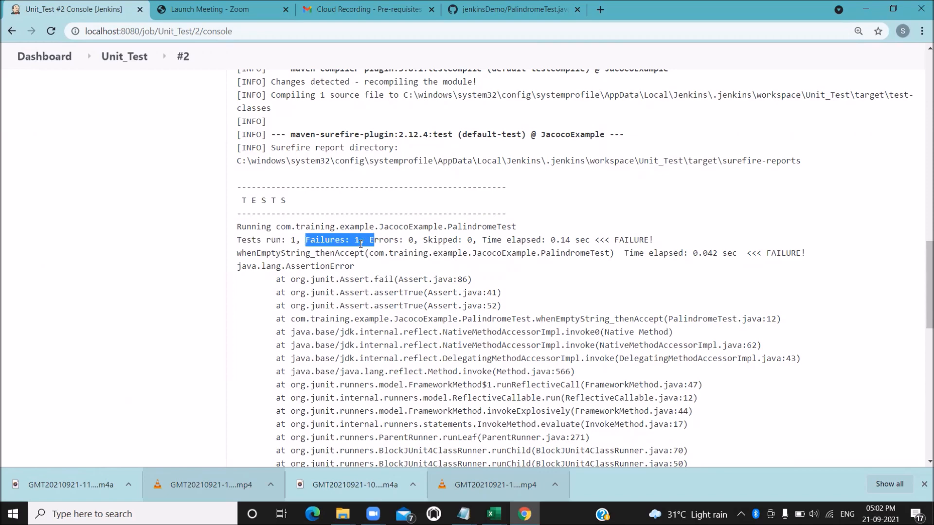
{"action": "scroll", "coordinate": [358, 337], "scroll_direction": "up", "scroll_amount": 1}
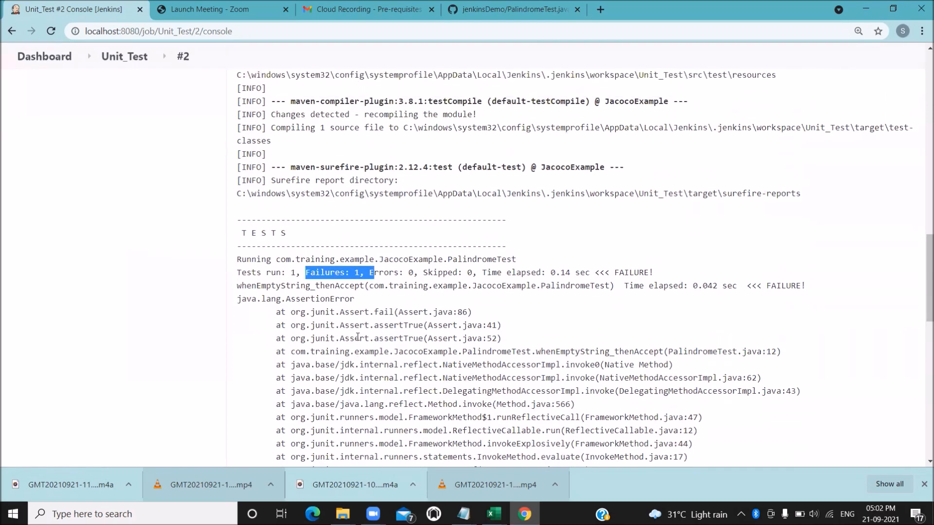
{"action": "scroll", "coordinate": [358, 337], "scroll_direction": "up", "scroll_amount": 2}
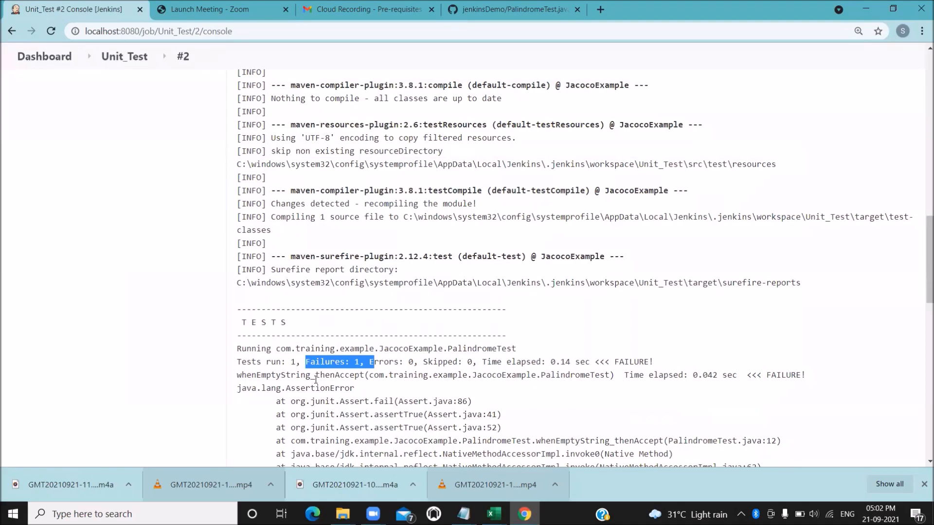
{"action": "scroll", "coordinate": [315, 379], "scroll_direction": "down", "scroll_amount": 12}
{"action": "scroll", "coordinate": [317, 376], "scroll_direction": "up", "scroll_amount": 15}
{"action": "scroll", "coordinate": [323, 362], "scroll_direction": "up", "scroll_amount": 15}
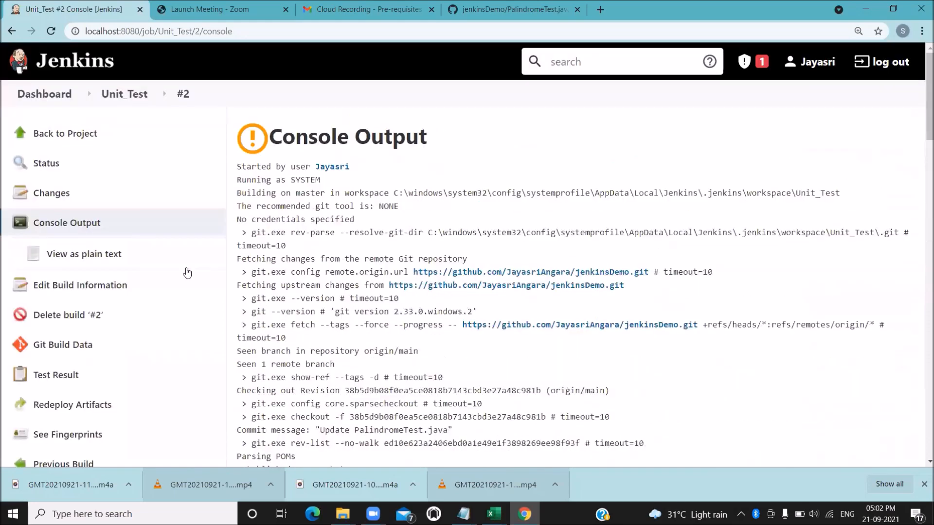